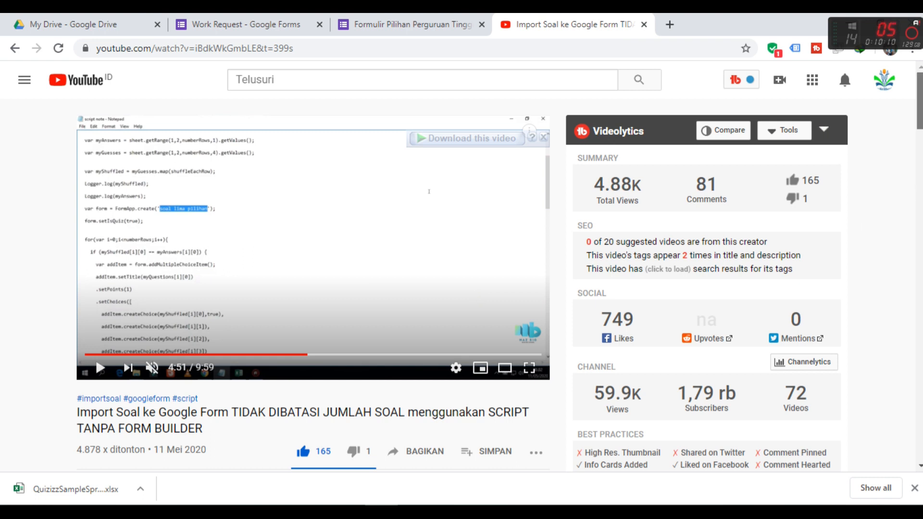
# Look through the video's comments for the request about routing multiple-choice answers to specific form sections
pyautogui.scroll(-1, 861, 289)
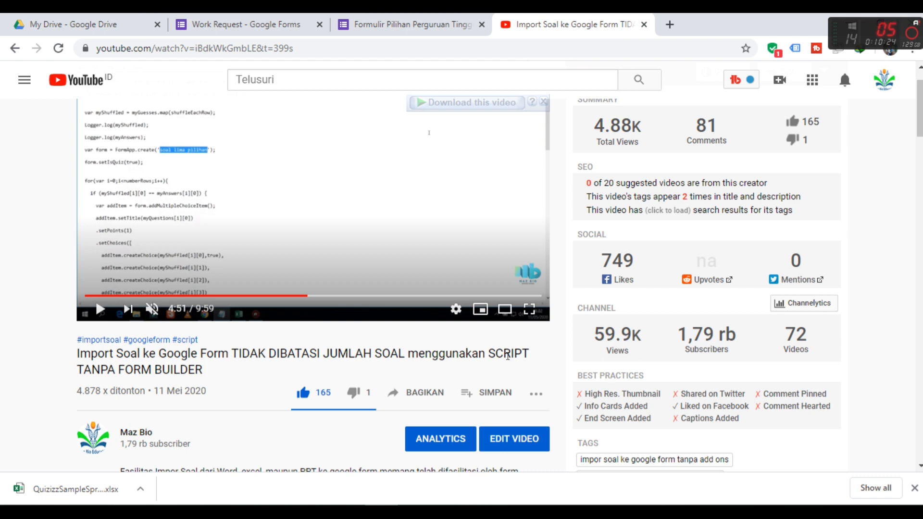
pyautogui.moveTo(920, 127); pyautogui.dragTo(921, 214)
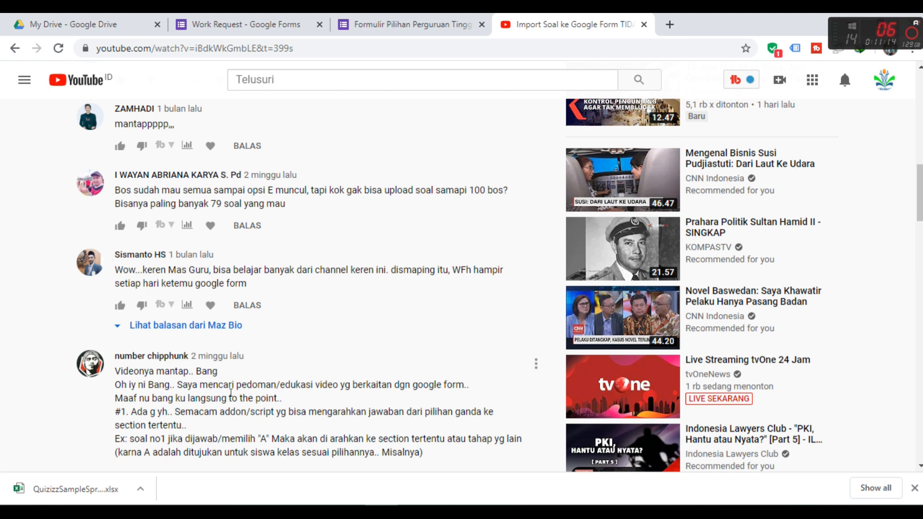
pyautogui.moveTo(920, 204); pyautogui.dragTo(919, 112)
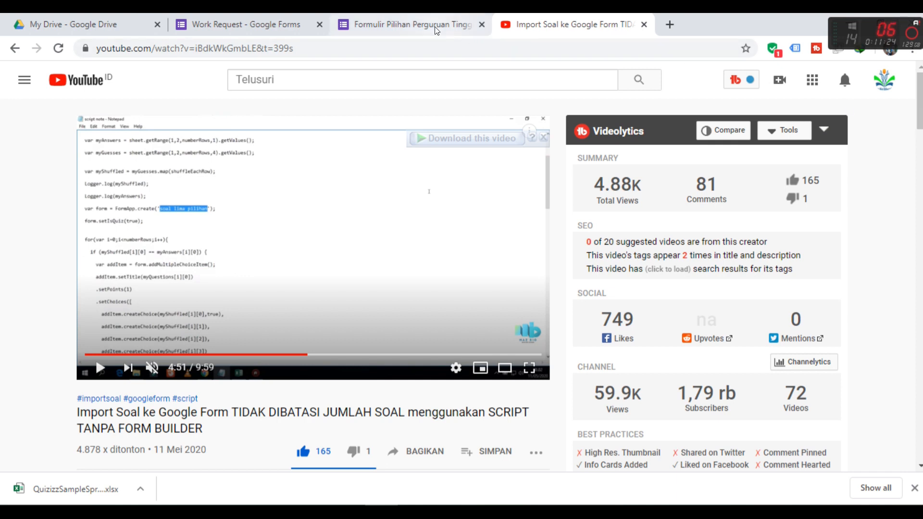
# Switch to the Formulir Pilihan Perguruan Tinggi Negeri response form and step back to its first section
pyautogui.click(397, 26)
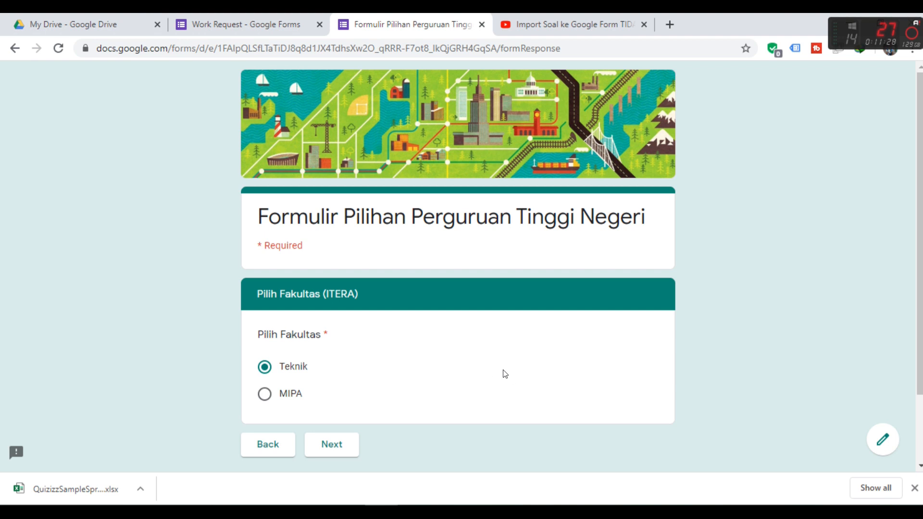
pyautogui.click(272, 446)
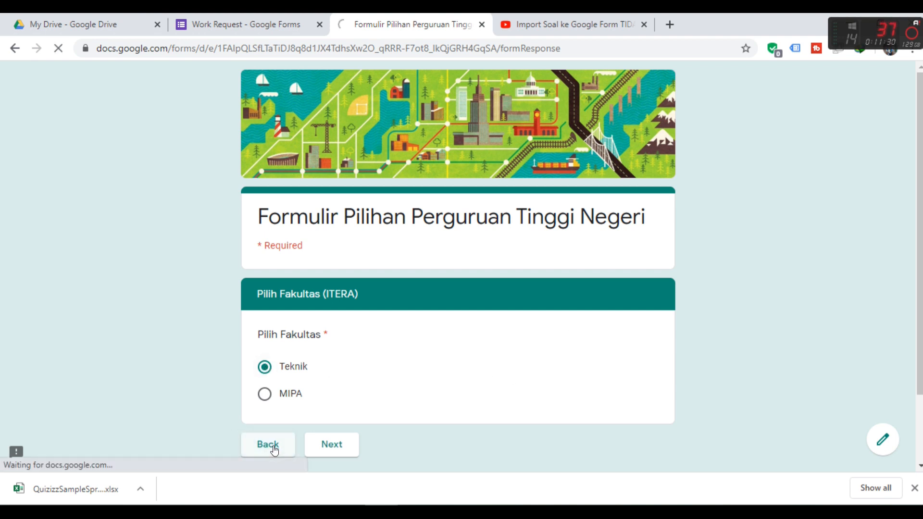
pyautogui.click(273, 468)
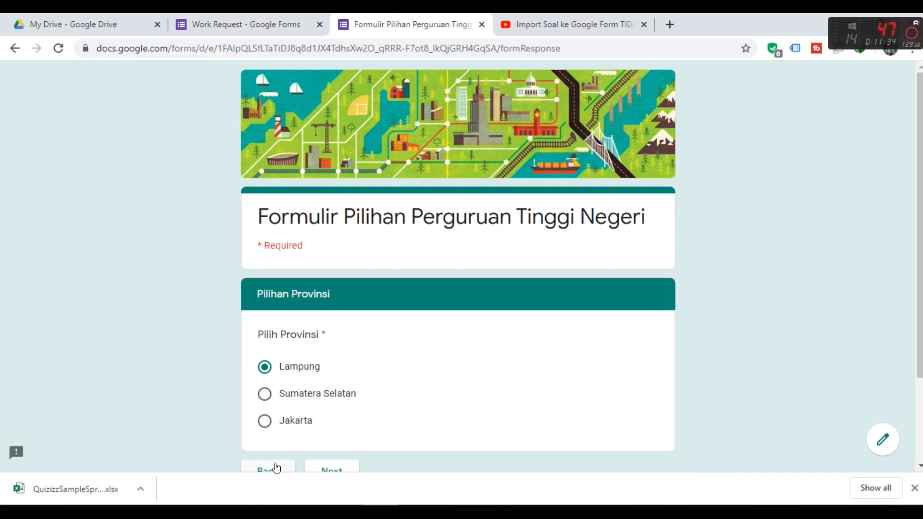
pyautogui.click(276, 470)
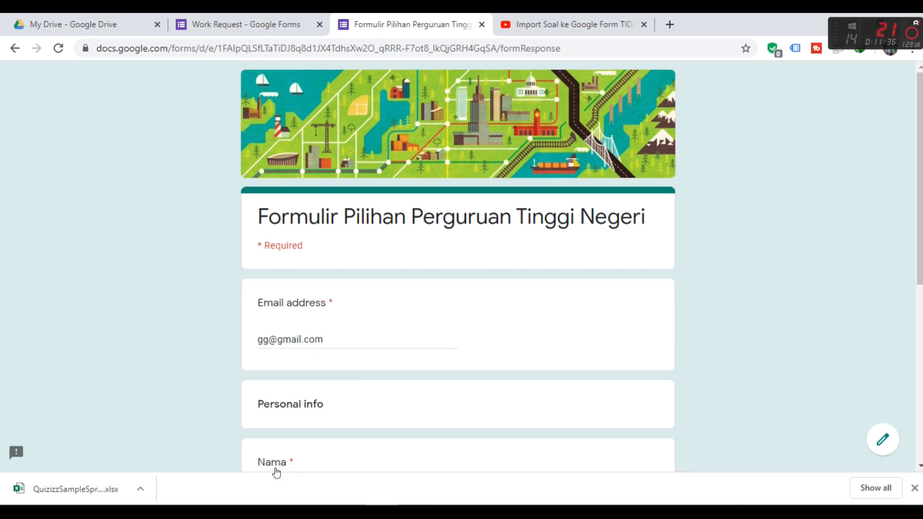
# Review the personal info fields and the XII MIPA class choice, and continue to the Pilihan Provinsi section
pyautogui.scroll(-3, 817, 216)
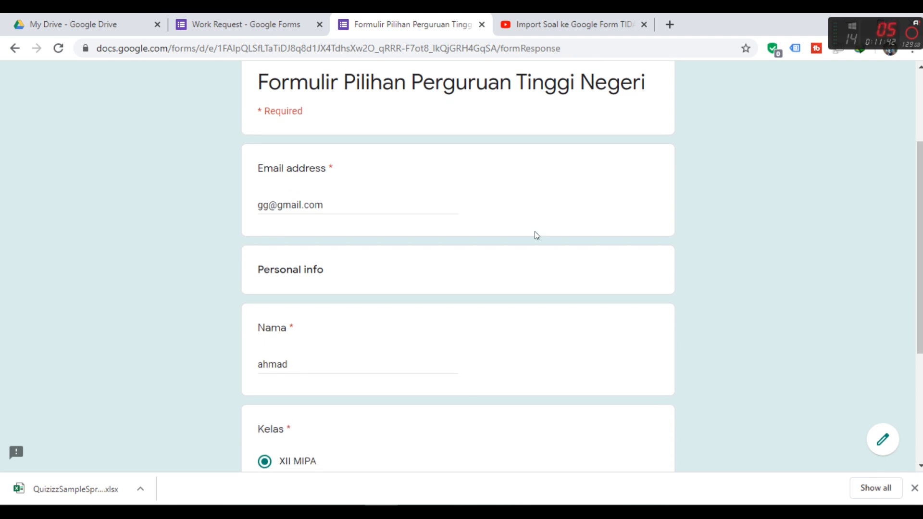
pyautogui.scroll(-3, 408, 358)
pyautogui.scroll(1, 408, 358)
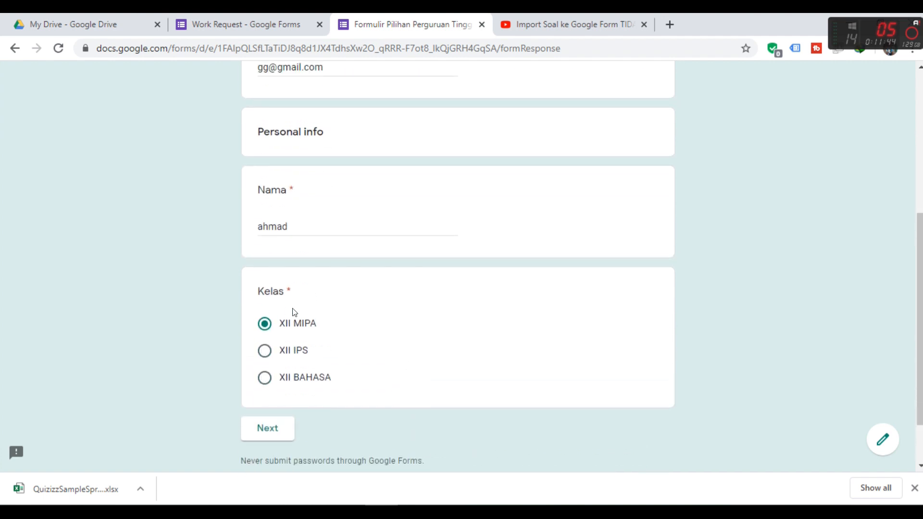
pyautogui.click(268, 432)
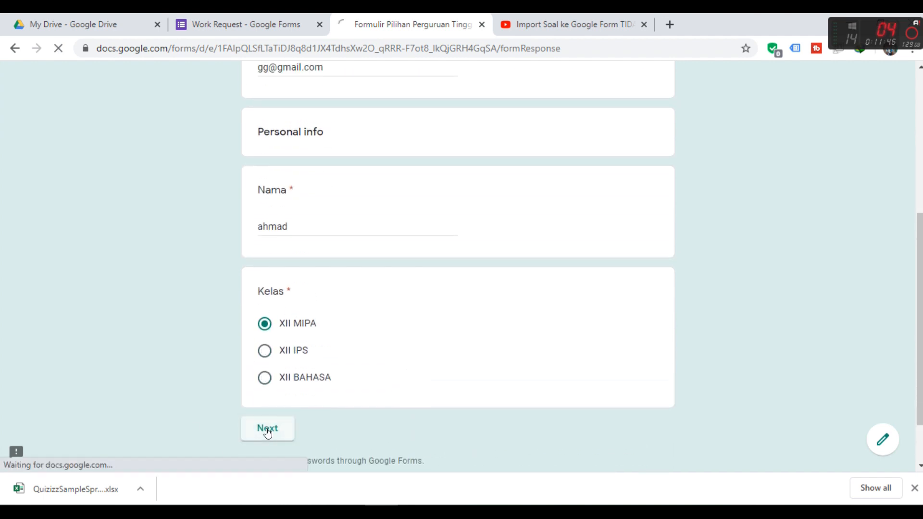
pyautogui.moveTo(919, 147); pyautogui.dragTo(917, 203)
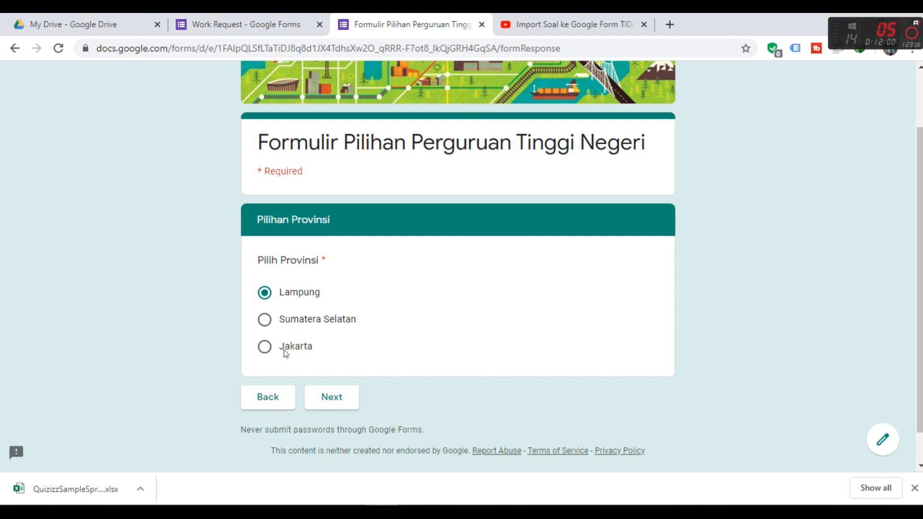
# Follow the Lampung province branch, select Universitas Lampung (UNILA), and return to the province section
pyautogui.click(264, 319)
pyautogui.click(264, 298)
pyautogui.click(336, 402)
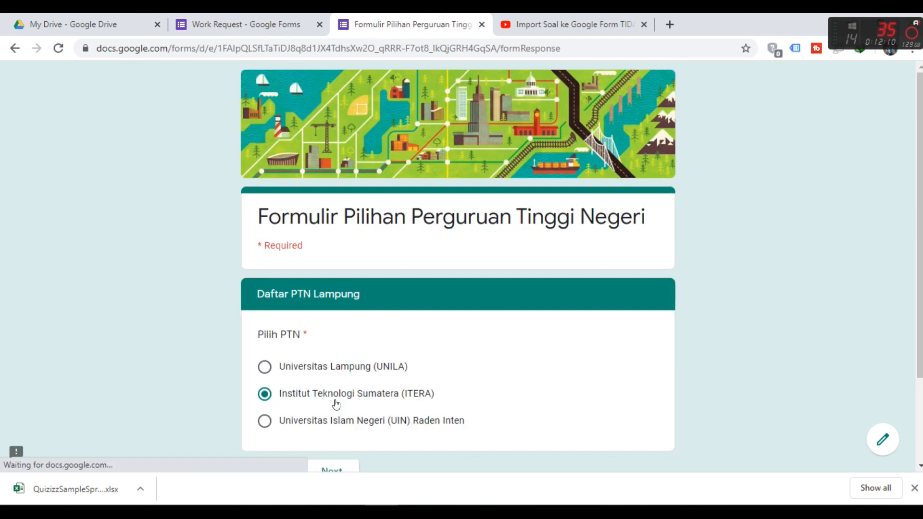
pyautogui.click(265, 368)
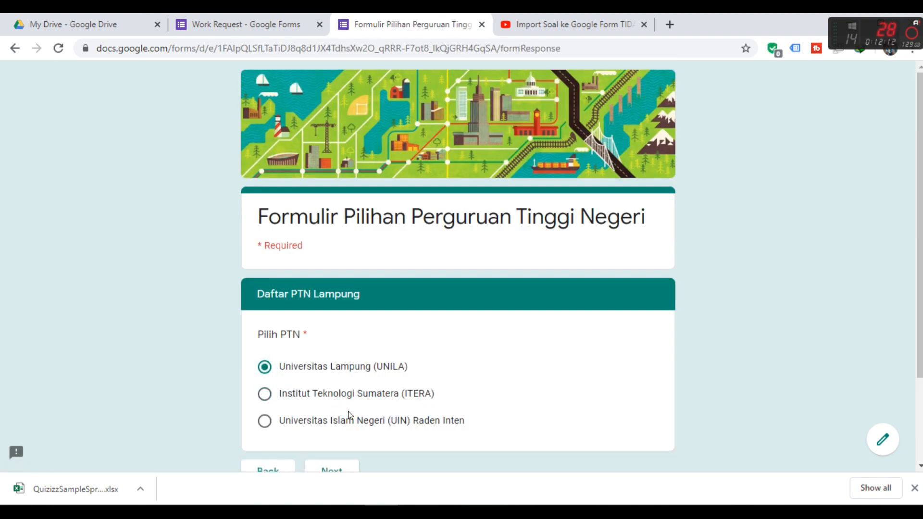
pyautogui.scroll(-2, 423, 385)
pyautogui.click(271, 361)
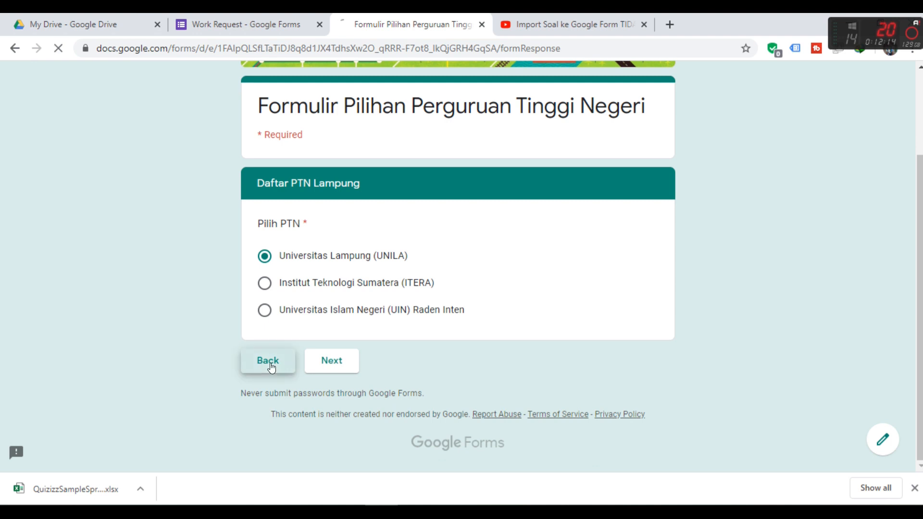
# Choose Sumatera Selatan as the province, view its university list, and return to the province section
pyautogui.scroll(-2, 368, 359)
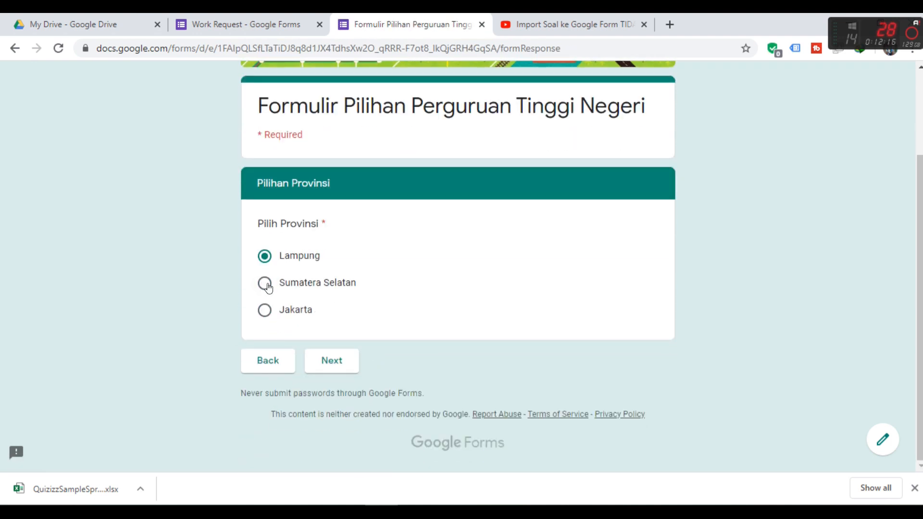
pyautogui.click(265, 284)
pyautogui.click(325, 359)
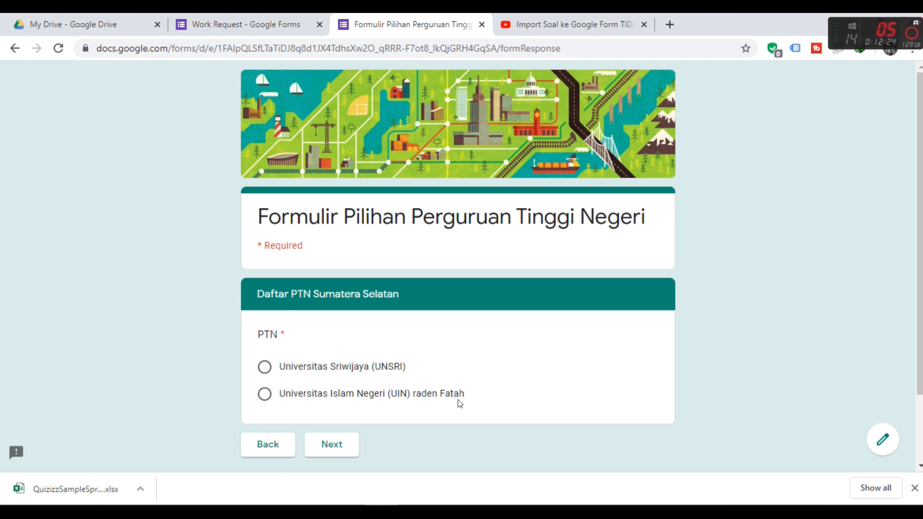
pyautogui.click(273, 454)
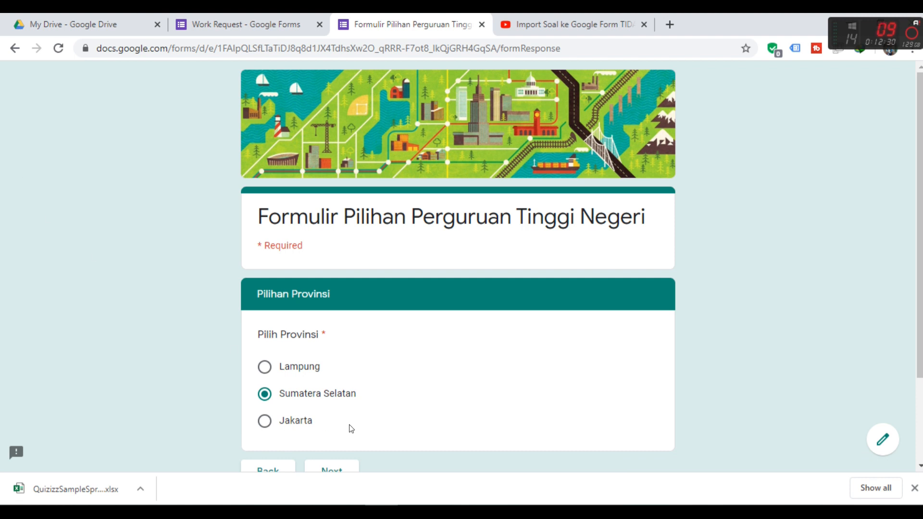
# Choose Lampung as the province and continue with Universitas Lampung (UNILA) to its faculty section
pyautogui.click(265, 373)
pyautogui.scroll(-2, 370, 433)
pyautogui.click(335, 369)
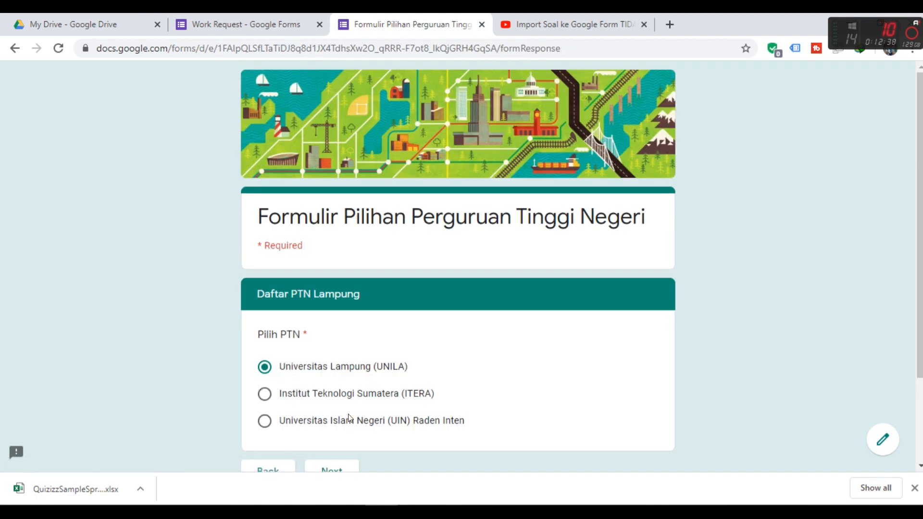
pyautogui.scroll(-2, 350, 408)
pyautogui.click(332, 406)
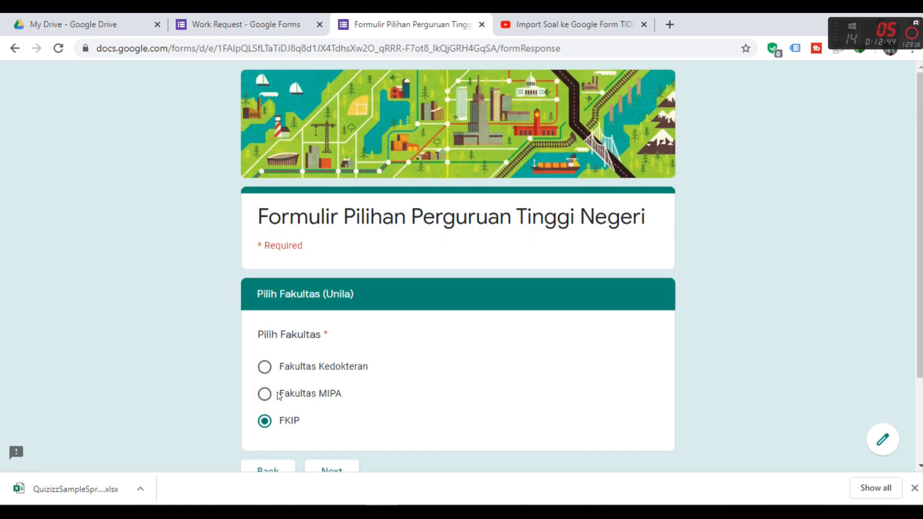
# Continue with the FKIP faculty, select PGSD as the major, and go back to the Unila faculty section
pyautogui.click(414, 394)
pyautogui.click(265, 421)
pyautogui.scroll(-1, 460, 401)
pyautogui.scroll(-3, 461, 402)
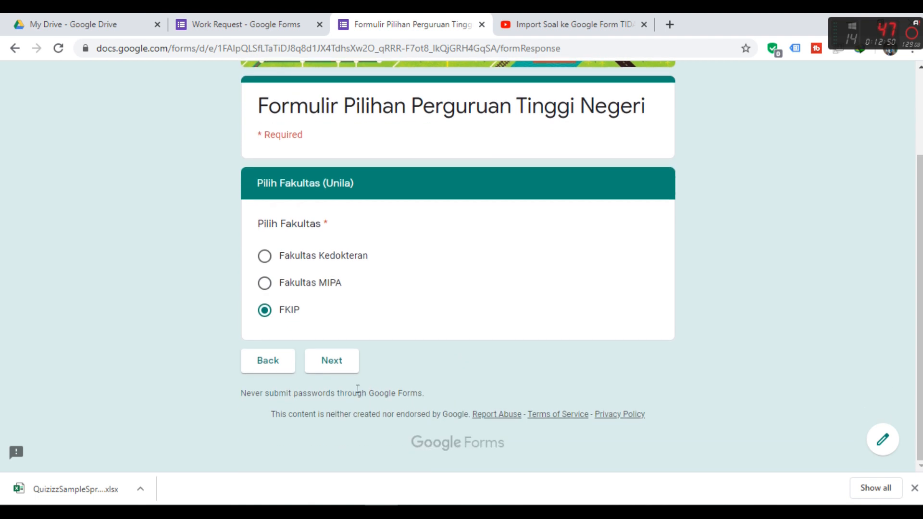
pyautogui.click(331, 361)
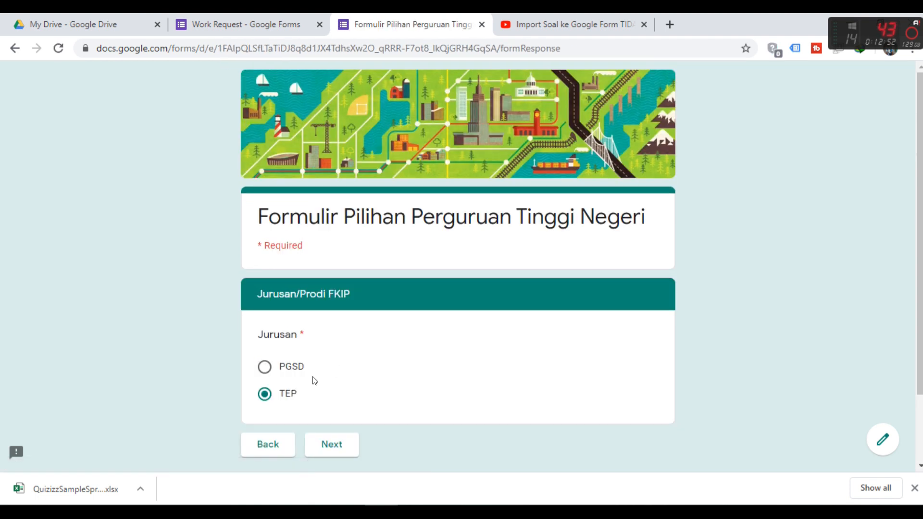
pyautogui.click(264, 368)
pyautogui.click(274, 444)
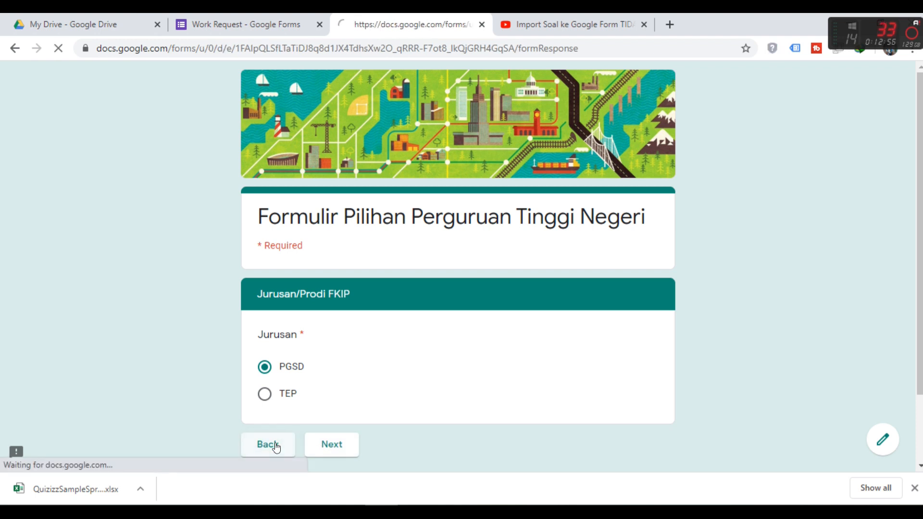
# Choose Fakultas MIPA, view its list of majors, and go back to the Unila faculty section
pyautogui.click(264, 393)
pyautogui.scroll(-2, 410, 403)
pyautogui.click(336, 364)
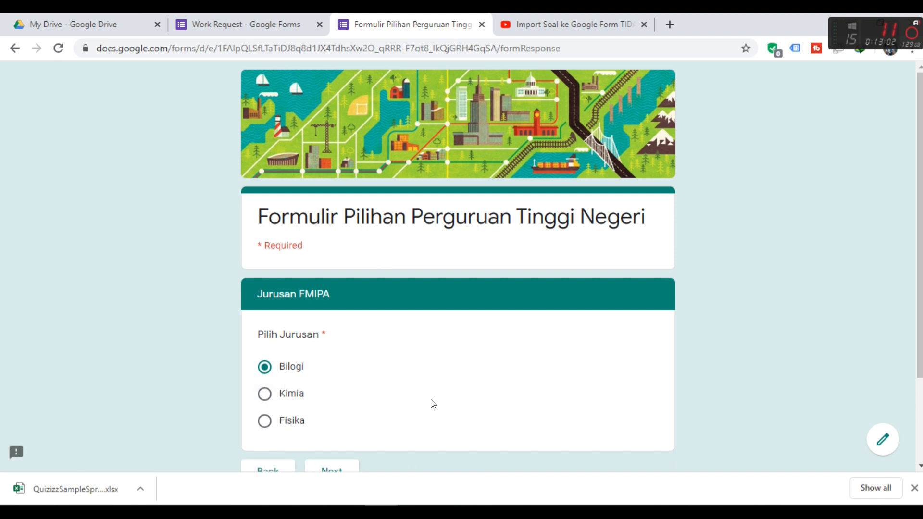
pyautogui.scroll(-2, 430, 402)
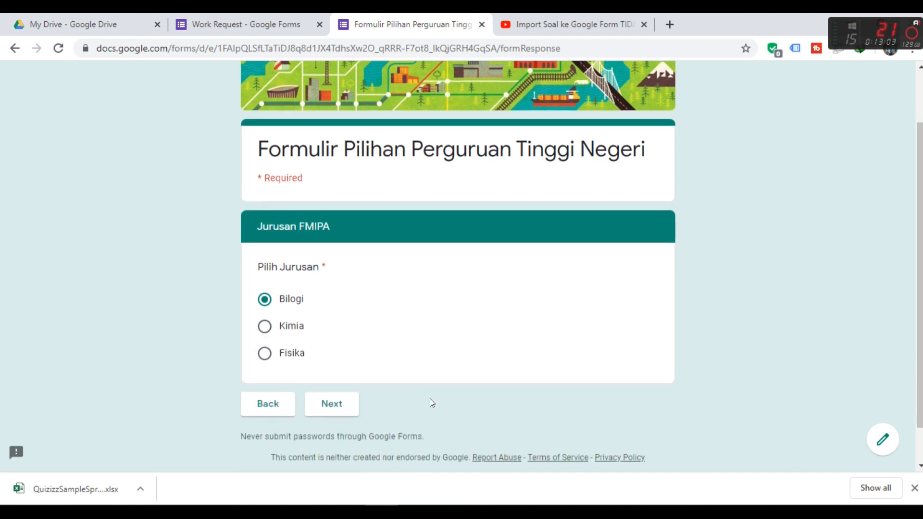
pyautogui.click(277, 409)
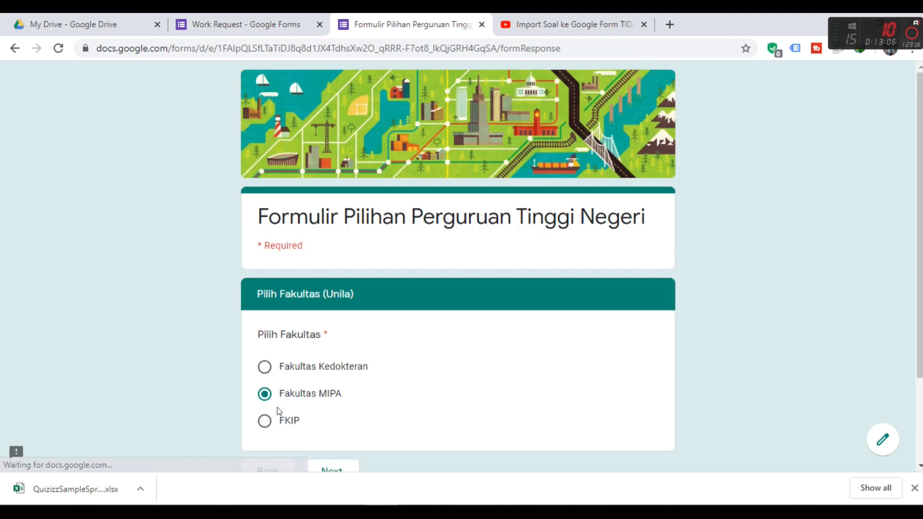
# Step back through the Unila faculty and Lampung university sections to the Pilihan Provinsi section
pyautogui.click(277, 408)
pyautogui.scroll(-2, 321, 434)
pyautogui.click(271, 369)
pyautogui.scroll(-2, 284, 413)
pyautogui.click(276, 360)
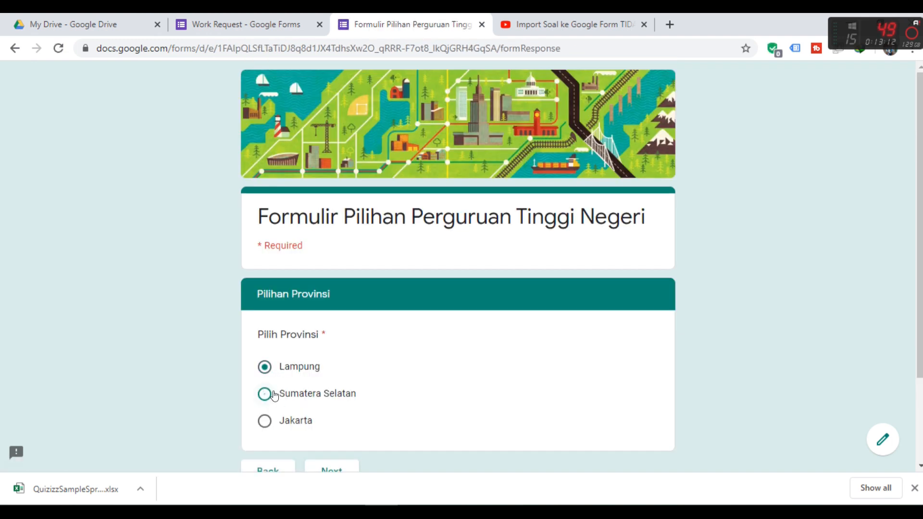
# Choose Sumatera Selatan and continue with Universitas Sriwijaya (UNSRI) to its faculty section
pyautogui.click(275, 393)
pyautogui.scroll(-3, 381, 387)
pyautogui.click(340, 372)
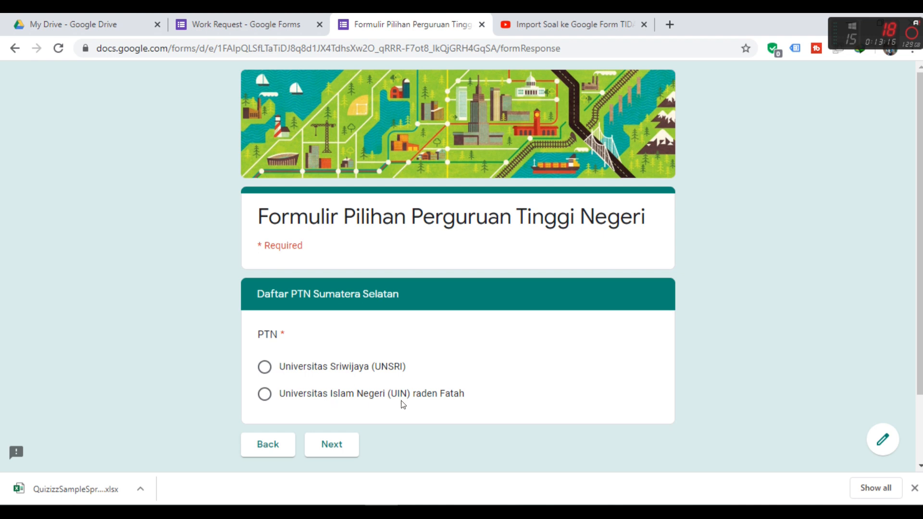
pyautogui.click(263, 369)
pyautogui.click(335, 446)
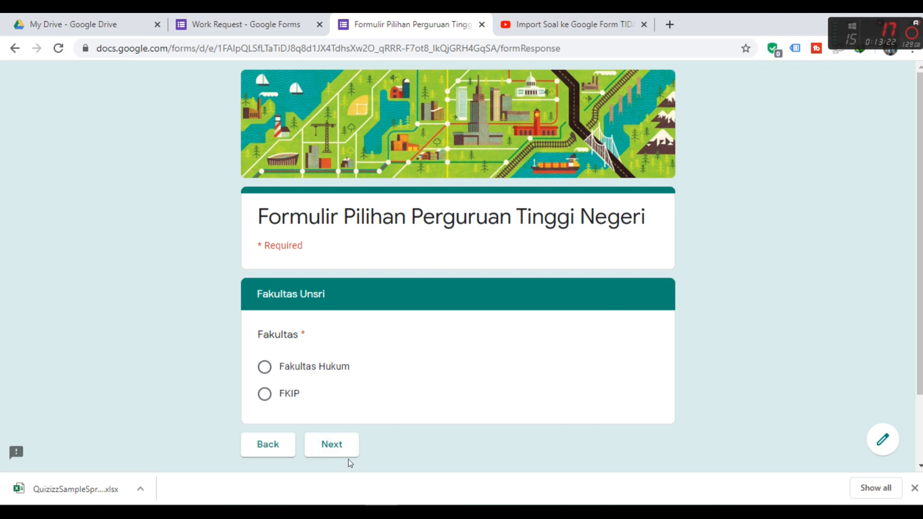
# Follow Unsri's FKIP branch with the PGSD major through to the submit page, and return to the Fakultas Unsri section
pyautogui.click(265, 394)
pyautogui.click(337, 445)
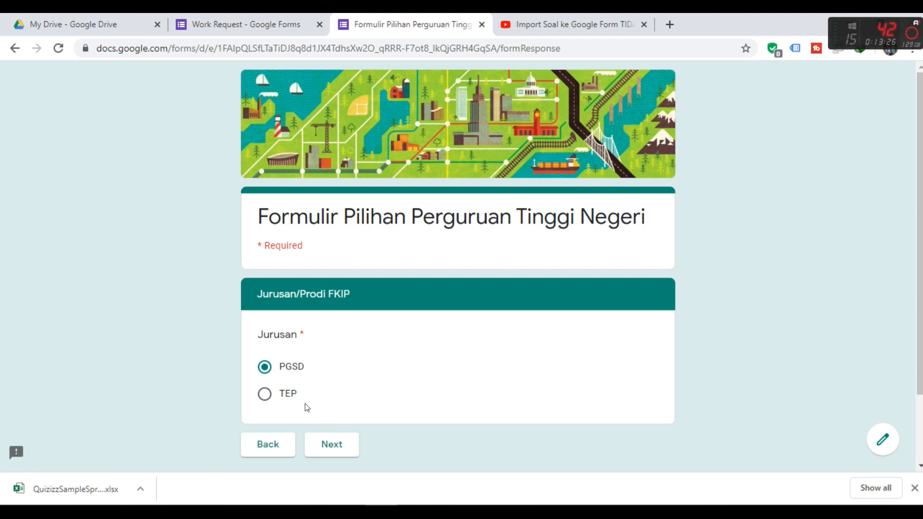
pyautogui.click(334, 444)
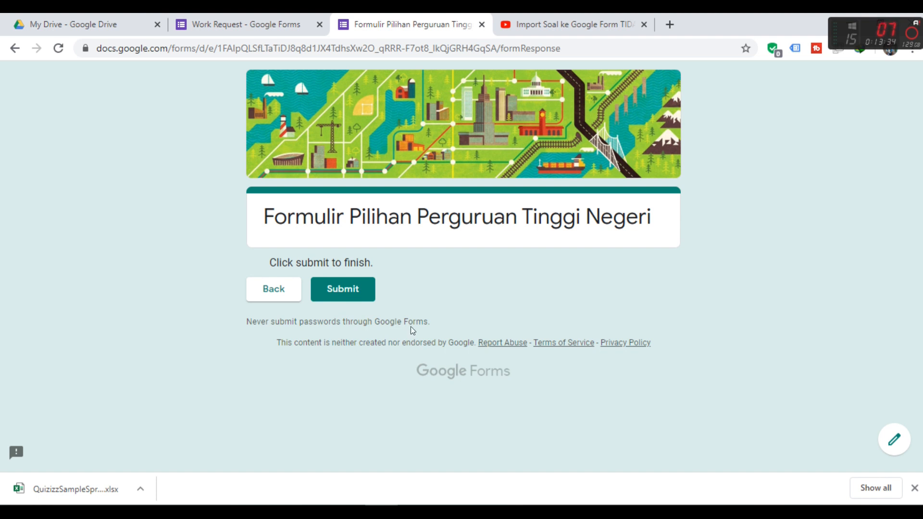
pyautogui.click(278, 294)
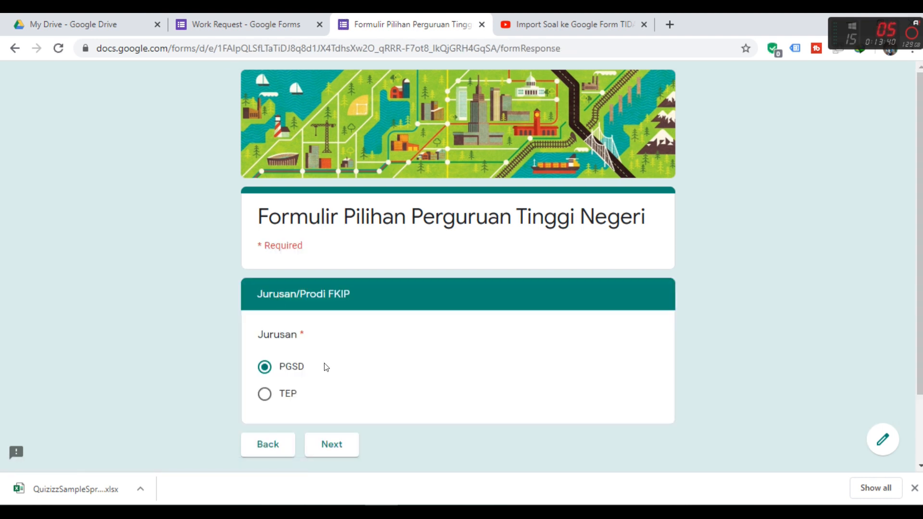
pyautogui.click(261, 447)
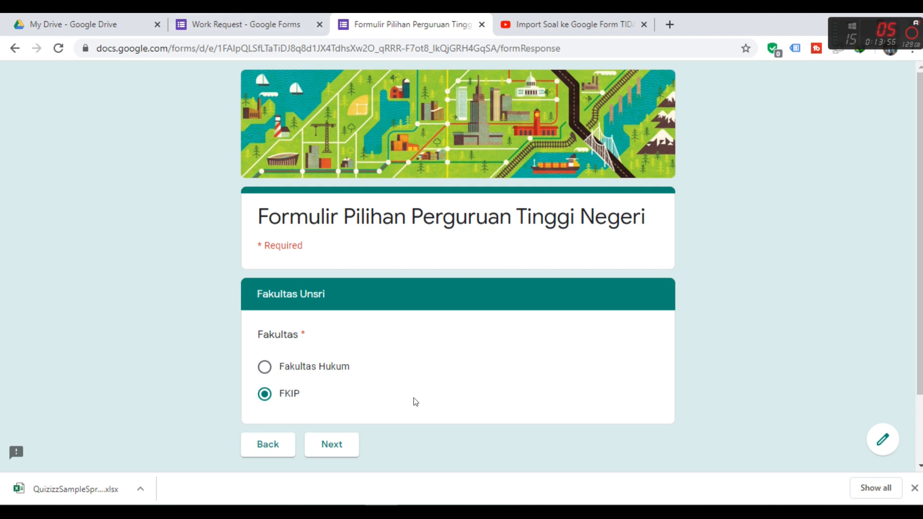
# Switch to the Work Request form editor and set the form title to "KUISIONER LULUSAN 2020"
pyautogui.click(234, 27)
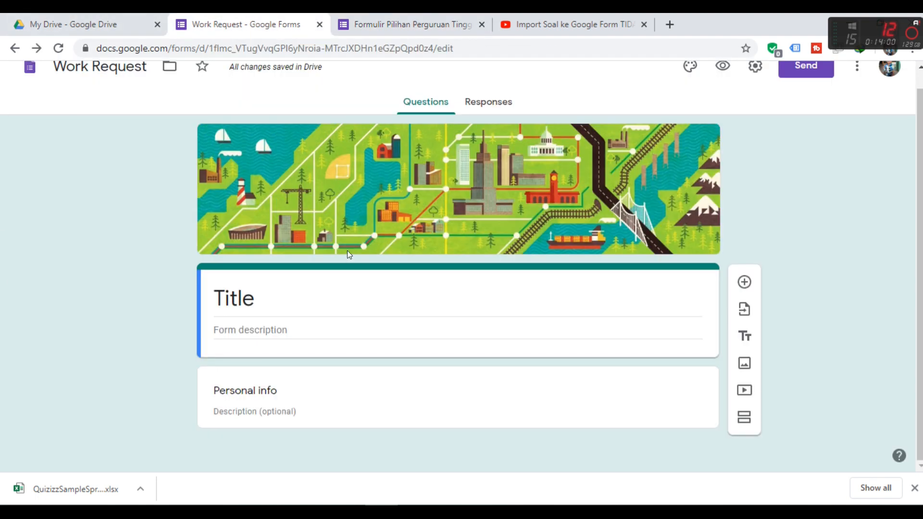
pyautogui.click(266, 296)
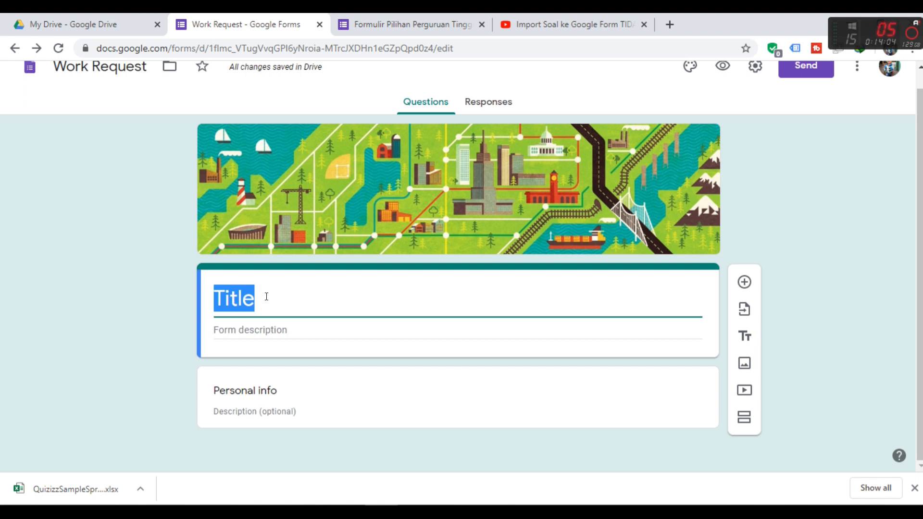
pyautogui.write('KUISIO')
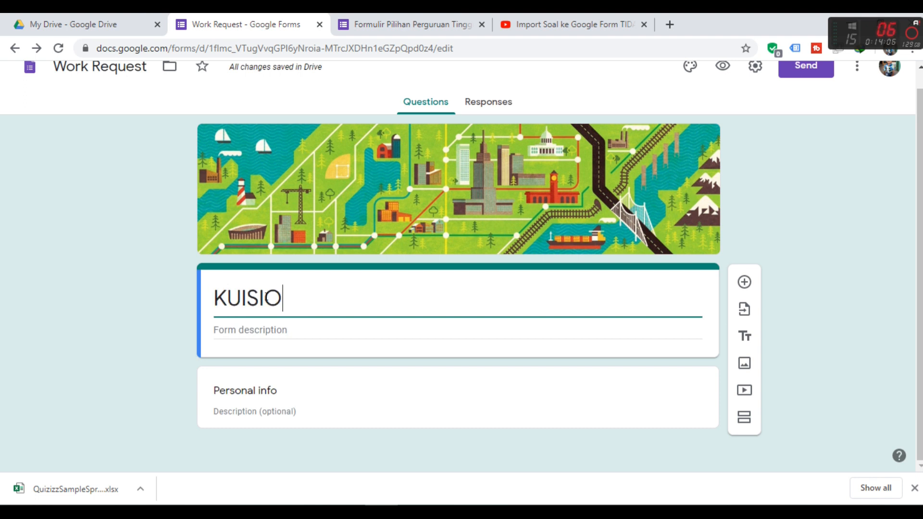
pyautogui.write('B')
pyautogui.press('BackSpace')
pyautogui.write('NER LULUYS')
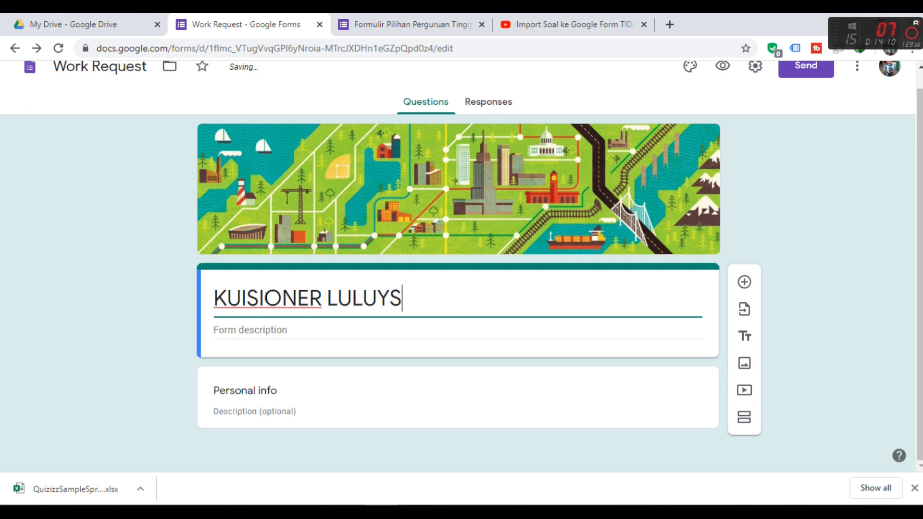
pyautogui.press('BackSpace')
pyautogui.press('BackSpace')
pyautogui.write('SAN 2020')
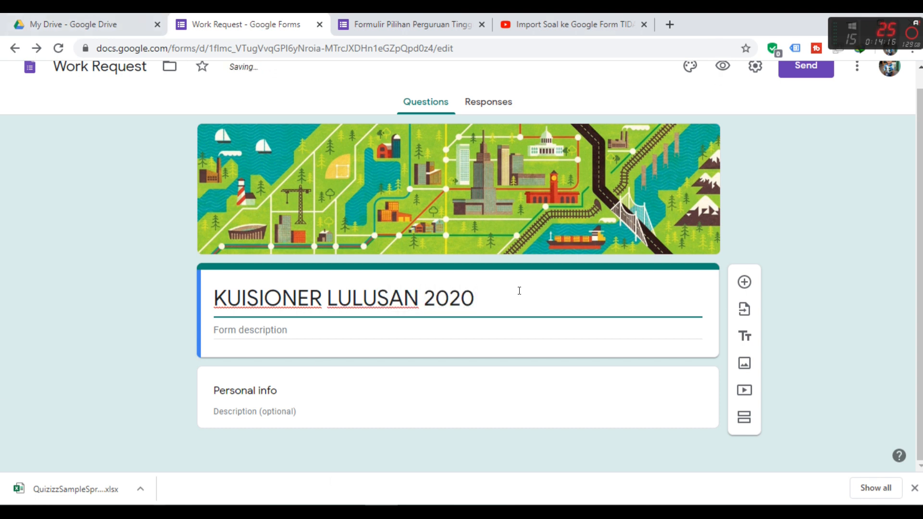
# Add a required short-answer question "Nama" below the Personal info heading
pyautogui.click(527, 410)
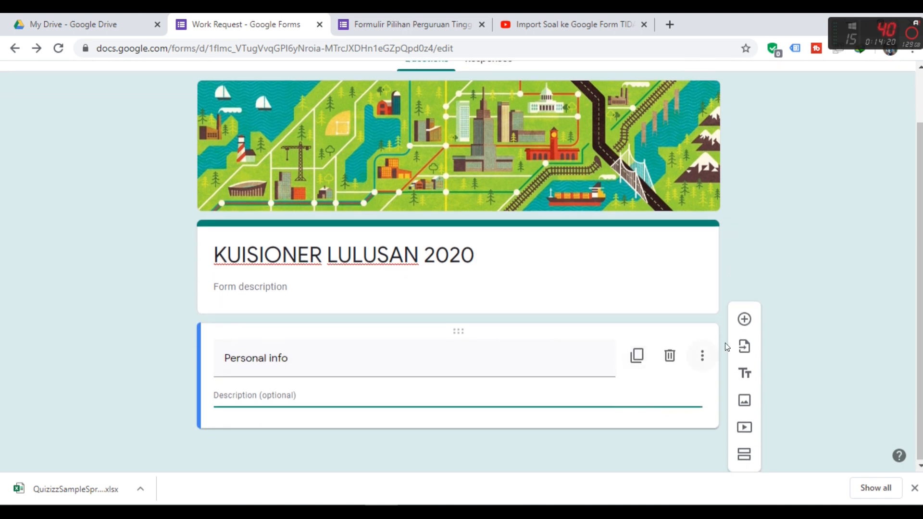
pyautogui.click(744, 292)
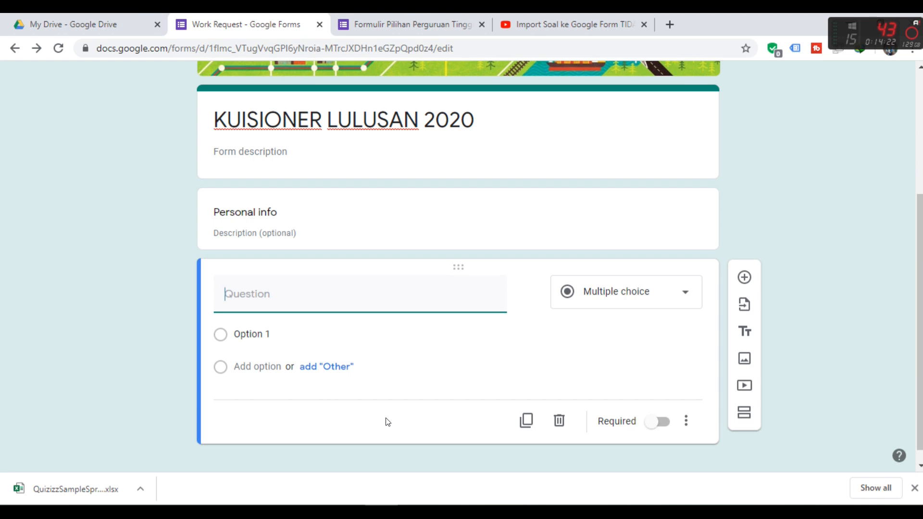
pyautogui.write('Namas')
pyautogui.click(659, 408)
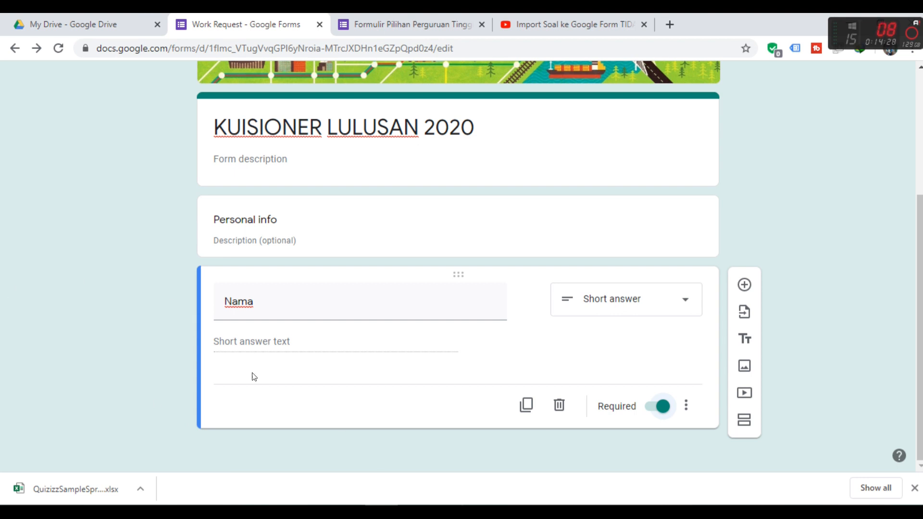
# Add a second section after the Nama question and title it "Pilihan setelah lulus"
pyautogui.click(744, 420)
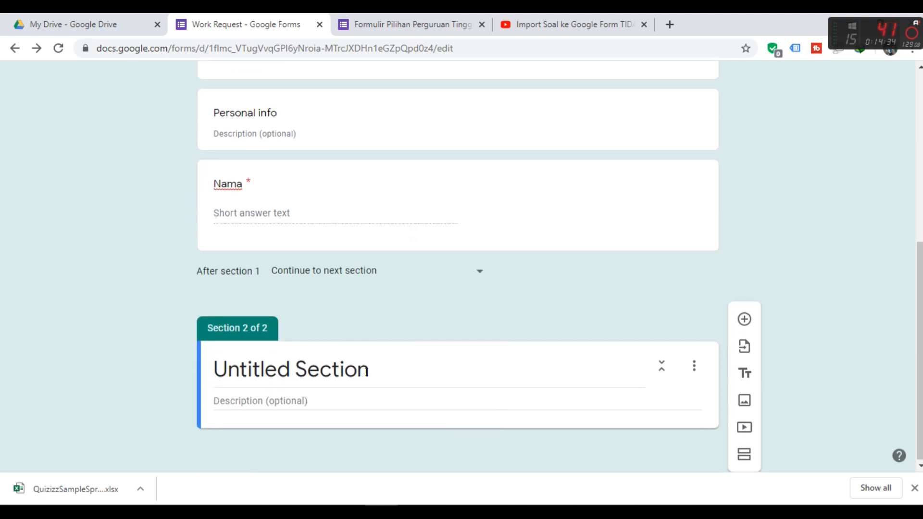
pyautogui.click(366, 370)
pyautogui.write('P')
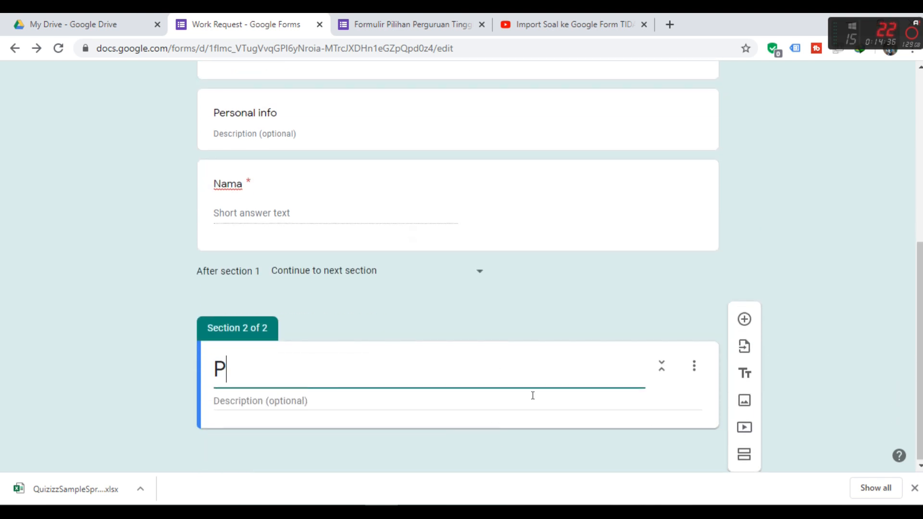
pyautogui.write('ilihan se')
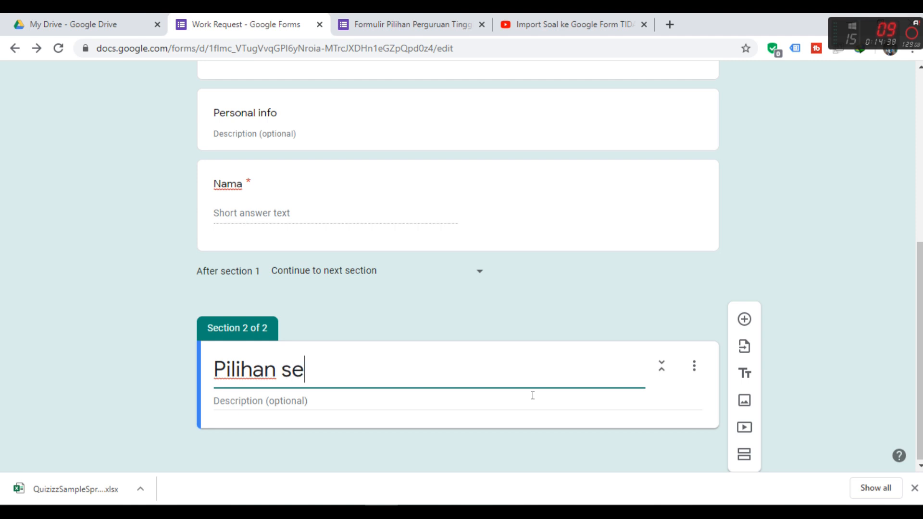
pyautogui.write('telah lulusa')
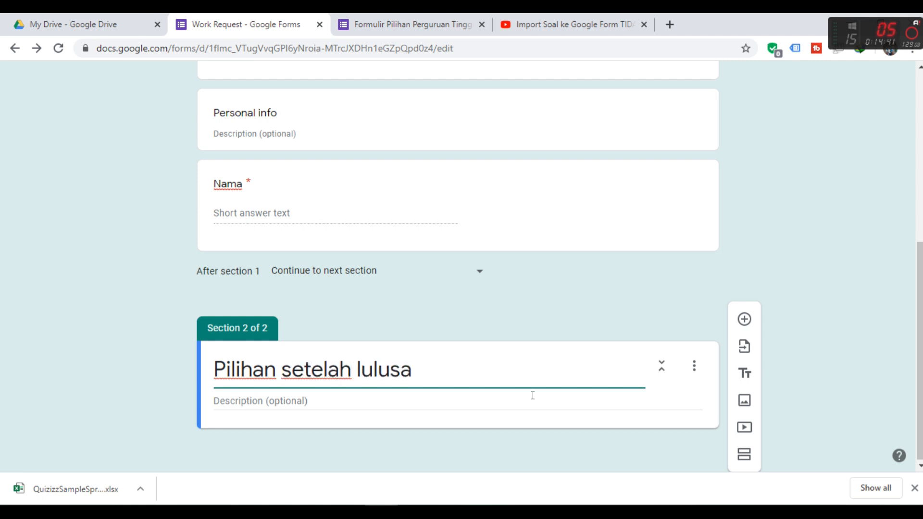
pyautogui.press('BackSpace')
# Add a multiple-choice question "Mau kemana setelah lulus sekolah" to the Pilihan setelah lulus section
pyautogui.click(743, 320)
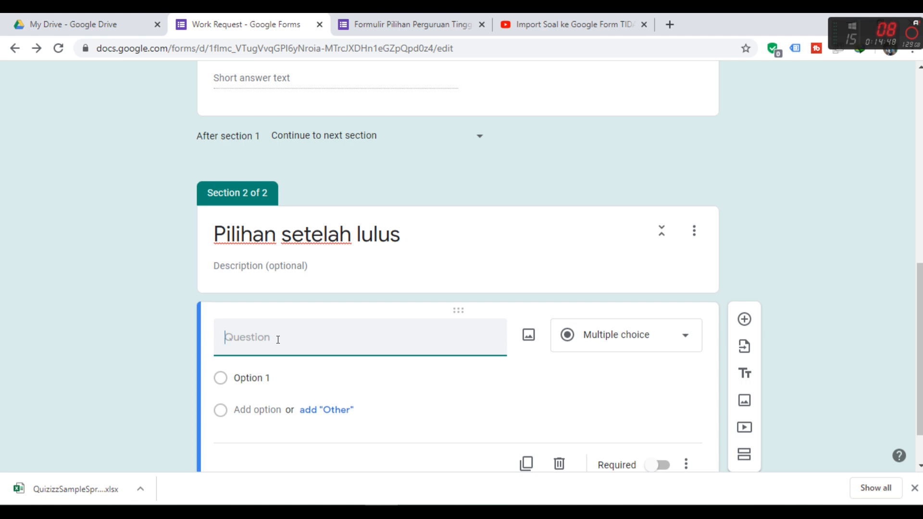
pyautogui.write('Mau kemana setelah lulus ')
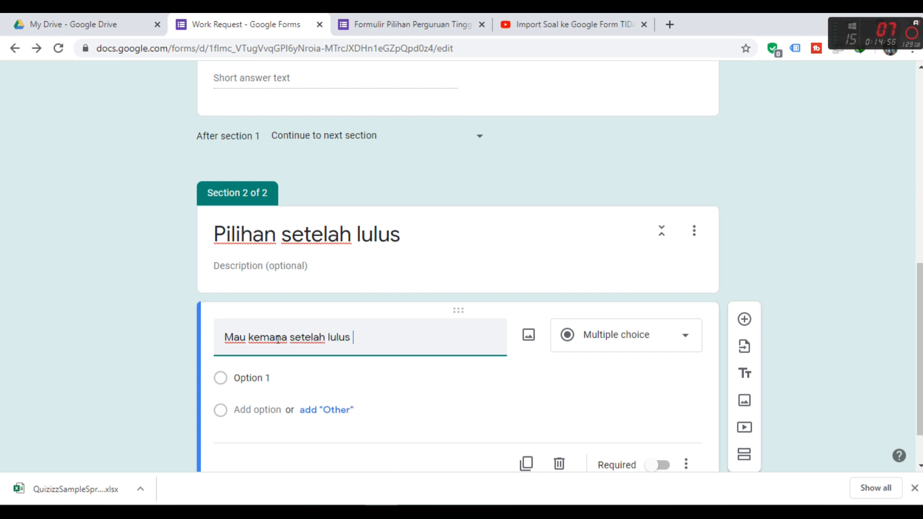
pyautogui.write('sekolah')
# Name the question's first option "Kuliah" and add a second option "Bekerja"
pyautogui.click(235, 379)
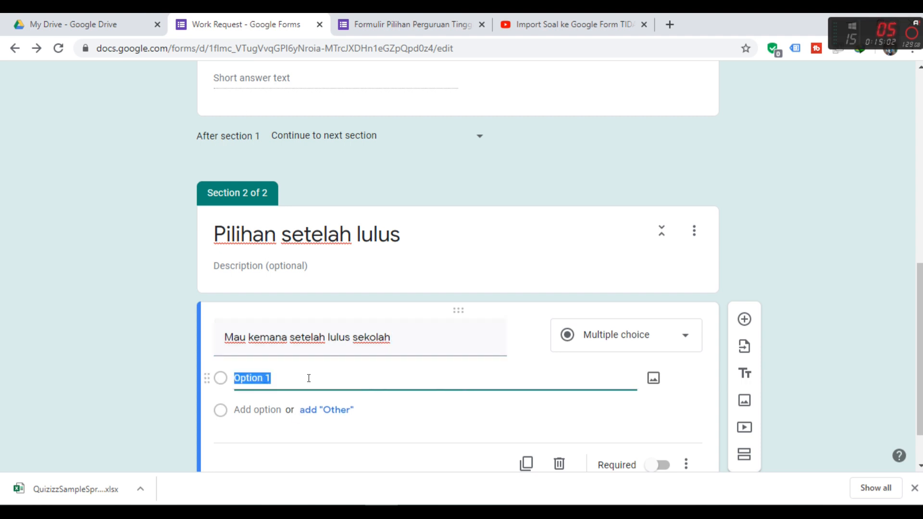
pyautogui.write('KK')
pyautogui.press('BackSpace')
pyautogui.write('uliah')
pyautogui.click(256, 411)
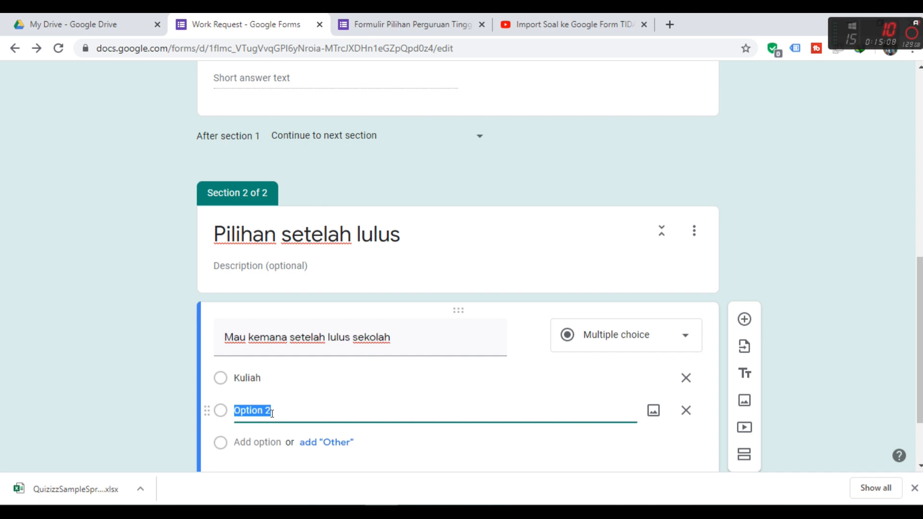
pyautogui.write('Bekerja')
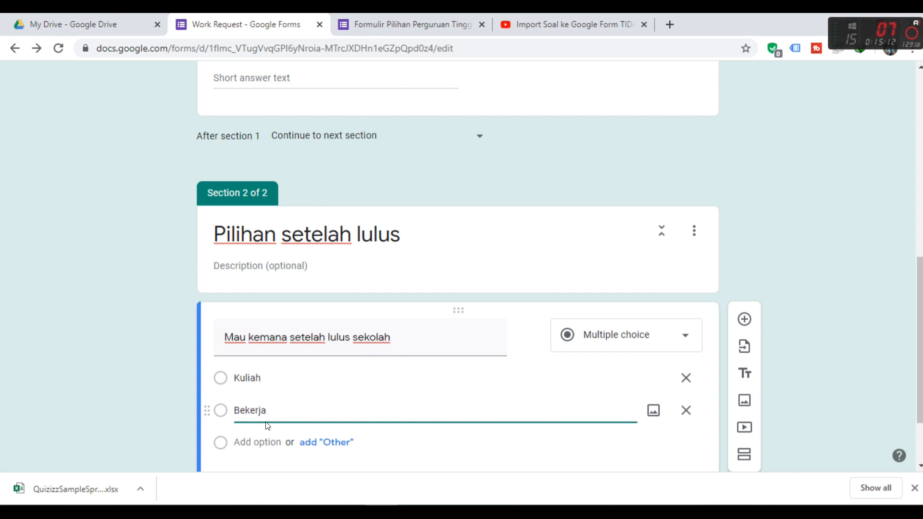
pyautogui.click(255, 442)
pyautogui.write('Menik')
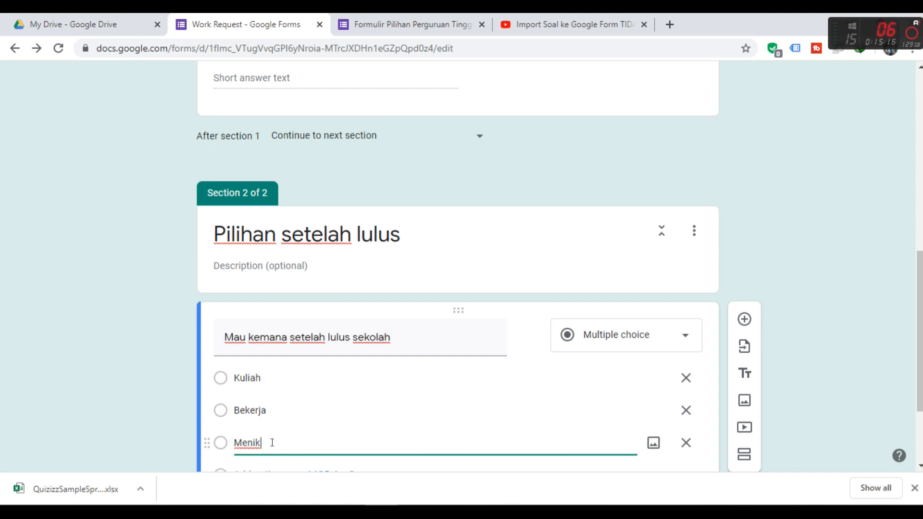
pyautogui.press('BackSpace')
pyautogui.press('BackSpace')
pyautogui.press('BackSpace')
pyautogui.press('BackSpace')
pyautogui.press('BackSpace')
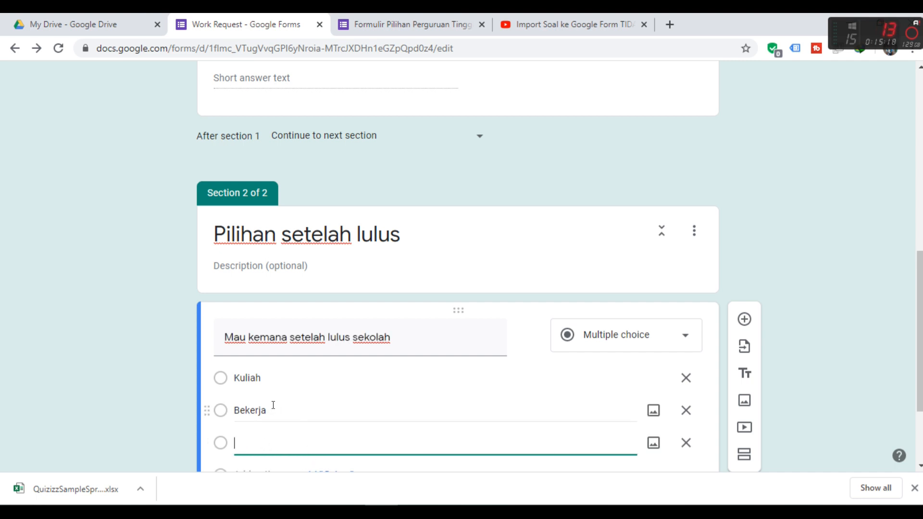
# Rename the Bekerja option to "Tidak Kuliah" and remove the unused third option
pyautogui.doubleClick(272, 406)
pyautogui.write('Tidak')
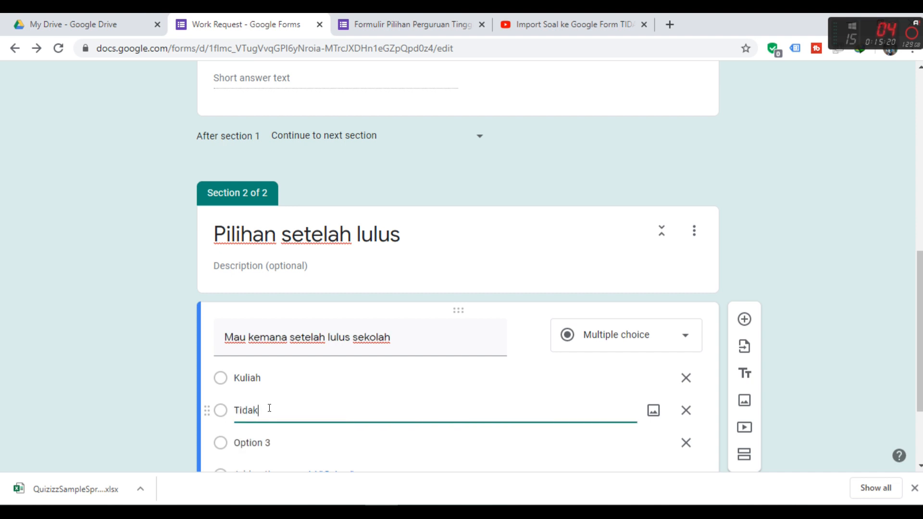
pyautogui.write(' Kuliah')
pyautogui.click(266, 442)
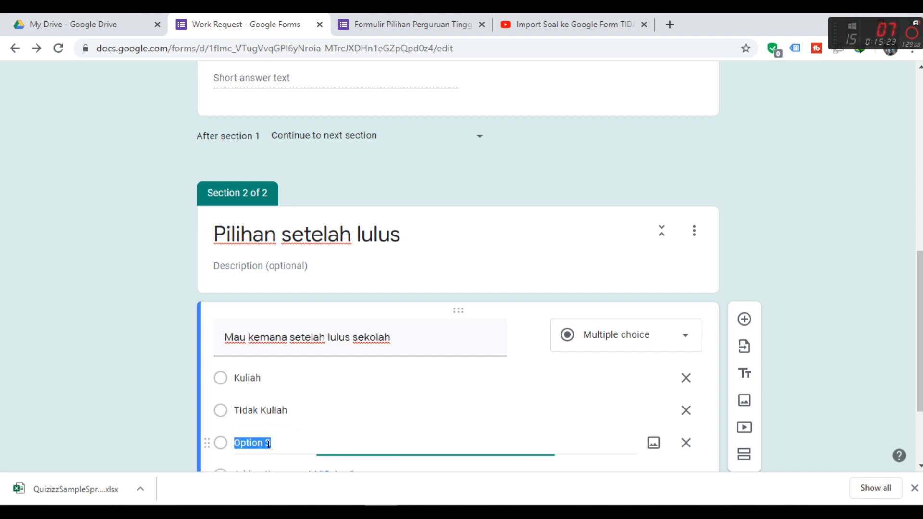
pyautogui.click(685, 442)
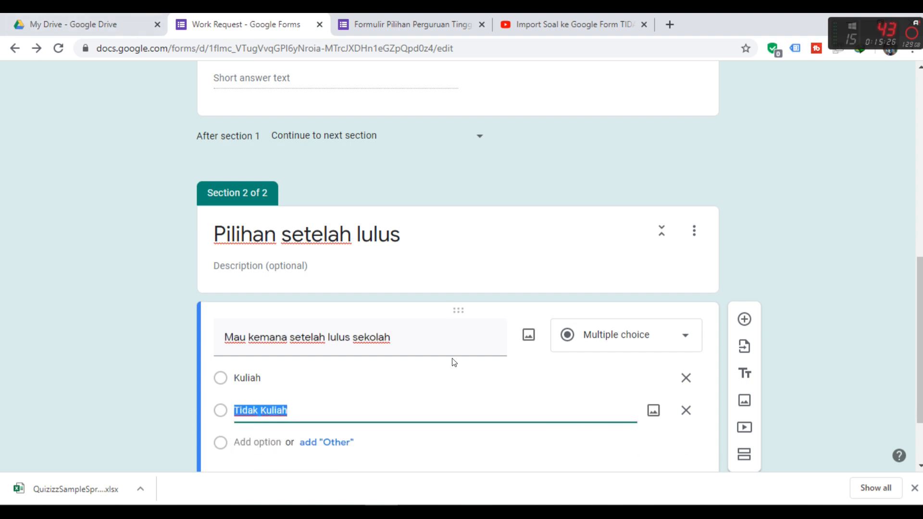
# Add a third section after the Mau kemana setelah lulus sekolah question and title it "Kuliah"
pyautogui.scroll(-2, 453, 361)
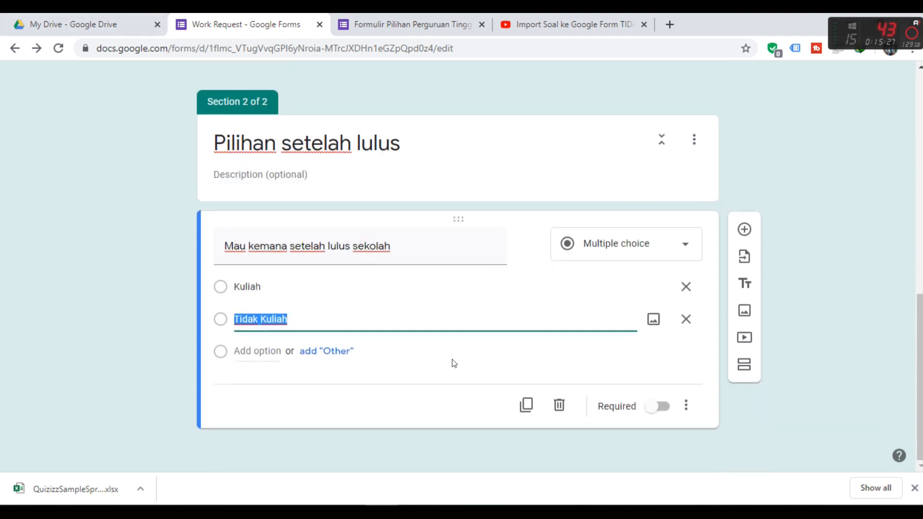
pyautogui.click(749, 368)
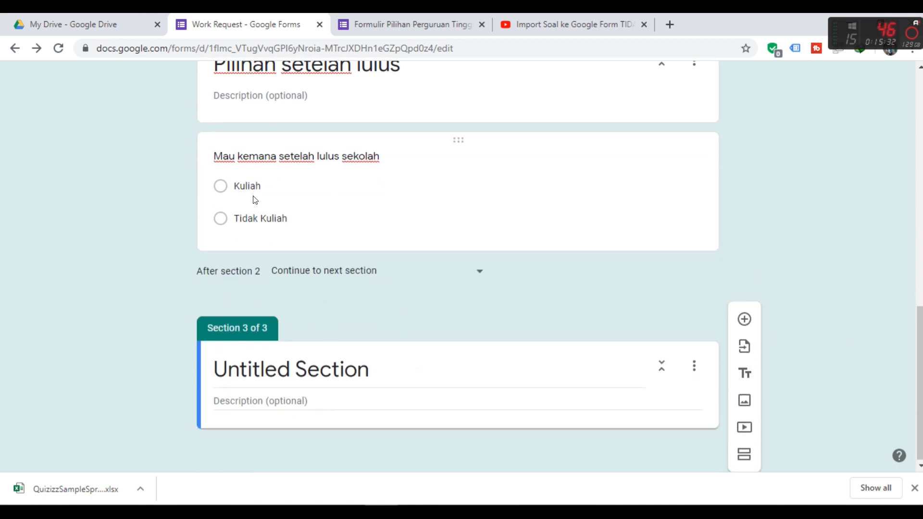
pyautogui.click(377, 371)
pyautogui.write('Kuliah')
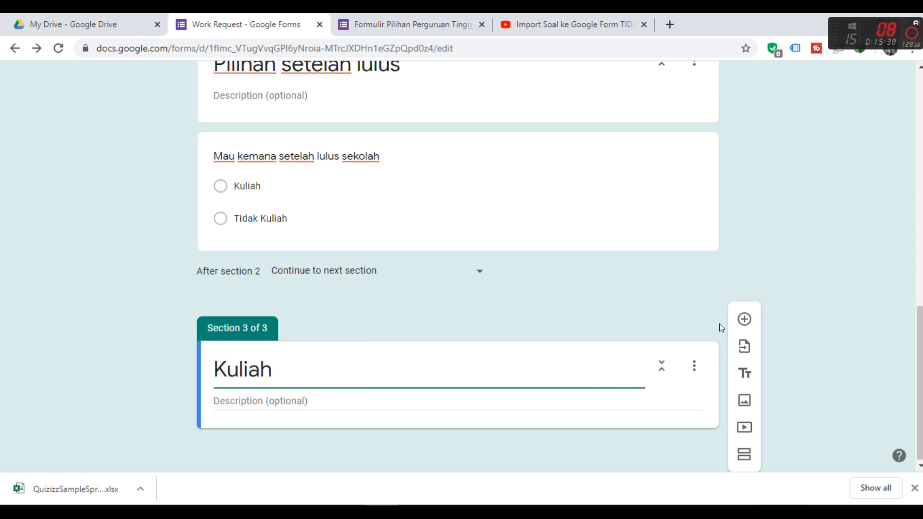
# Add a multiple-choice question "Pengen kuliah di mana ?" to the Kuliah section
pyautogui.click(744, 319)
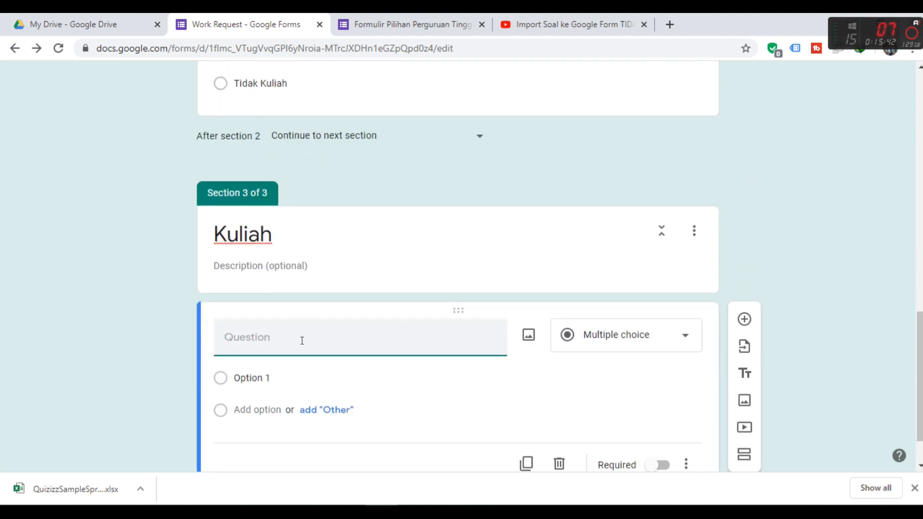
pyautogui.write('Pengen kuliah dimana')
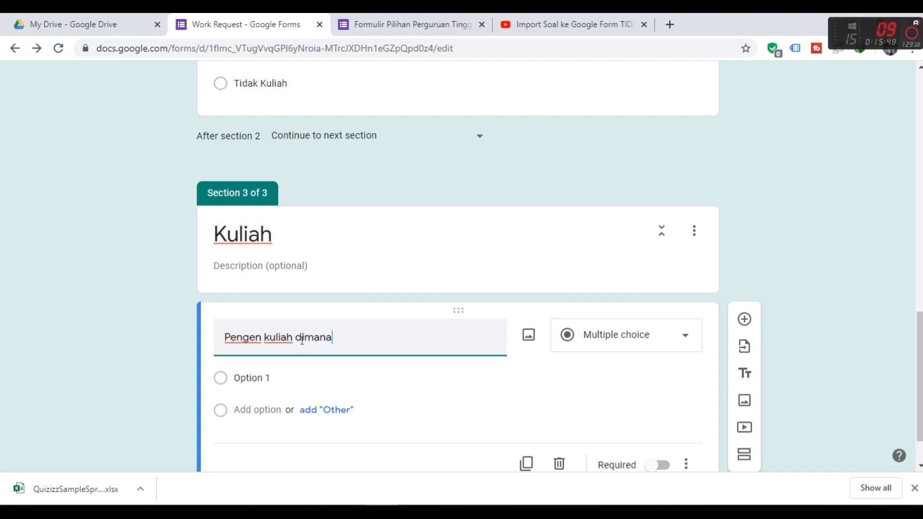
pyautogui.press('BackSpace')
pyautogui.press('BackSpace')
pyautogui.press('BackSpace')
pyautogui.press('BackSpace')
pyautogui.write('mana ?')
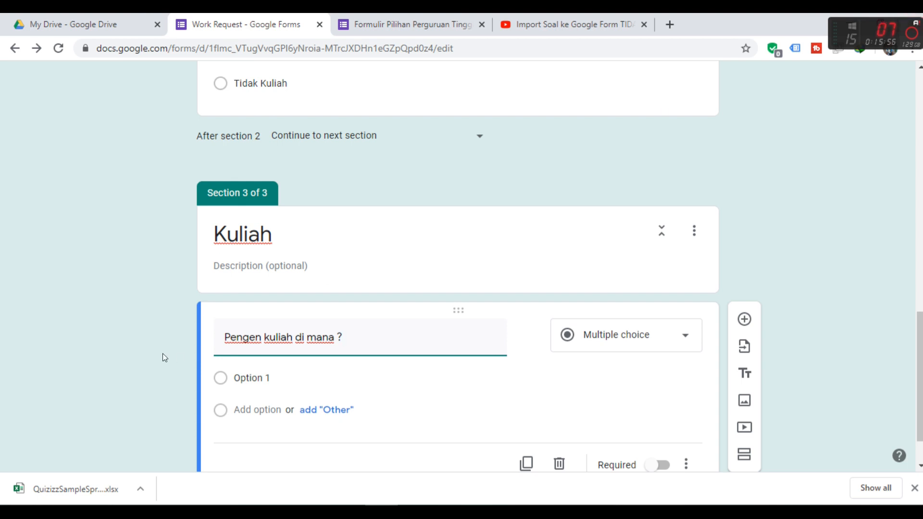
# Name the first option of the Pengen kuliah di mana question "Lampung"
pyautogui.click(270, 377)
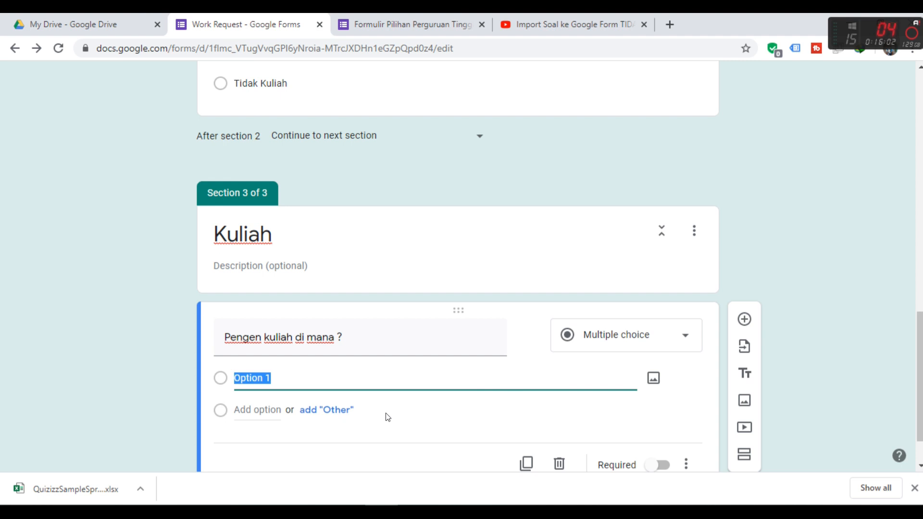
pyautogui.write('Palem')
pyautogui.press('BackSpace')
pyautogui.press('BackSpace')
pyautogui.press('BackSpace')
pyautogui.press('BackSpace')
pyautogui.press('BackSpace')
pyautogui.write('B')
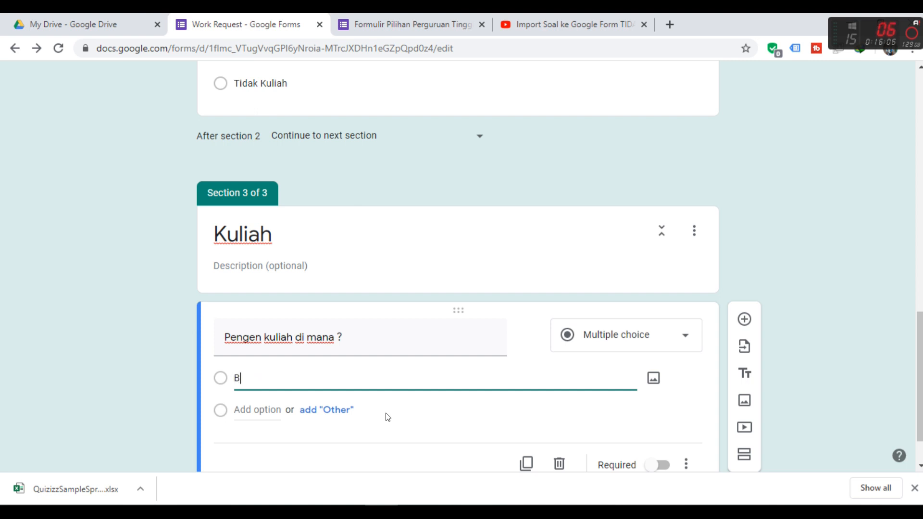
pyautogui.write('andar lampung')
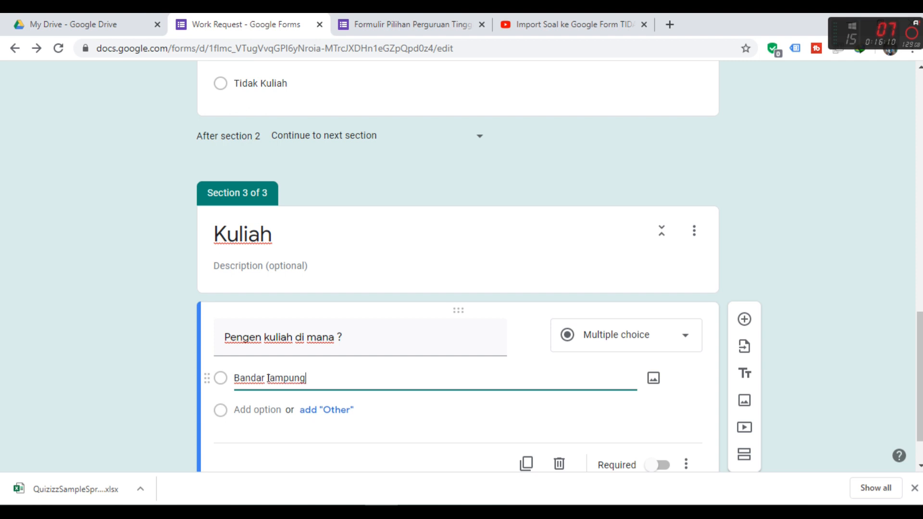
pyautogui.moveTo(312, 377); pyautogui.dragTo(223, 380)
pyautogui.write('Lampung')
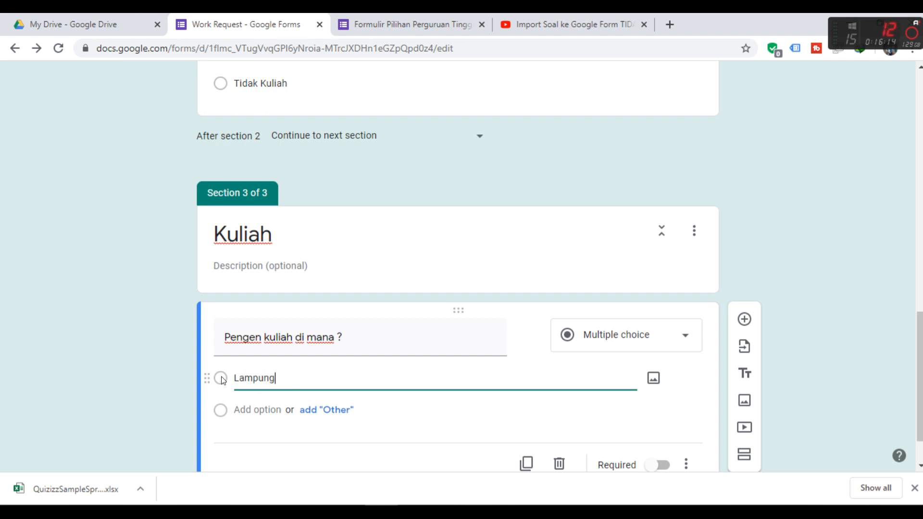
# Add "Sumatera Selatan" as the second option of the Pengen kuliah di mana question
pyautogui.click(272, 408)
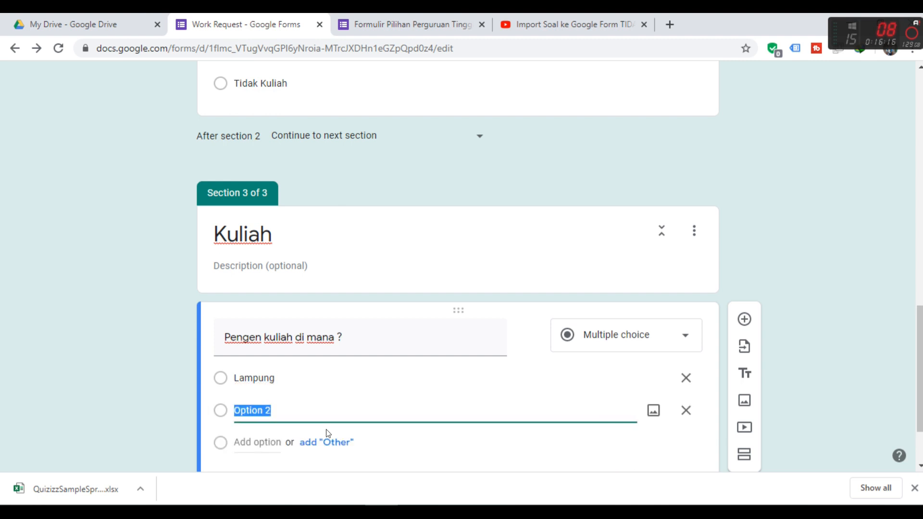
pyautogui.write('Sumatera Selatan')
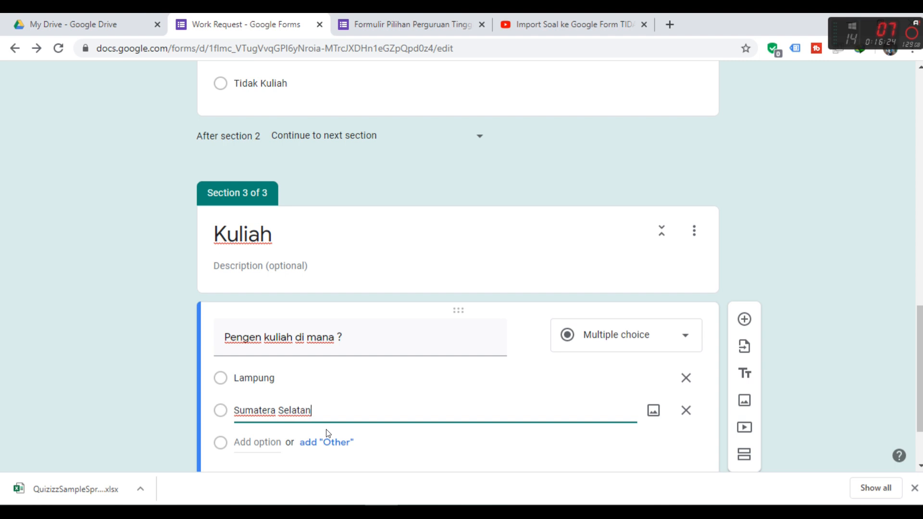
pyautogui.scroll(3, 473, 330)
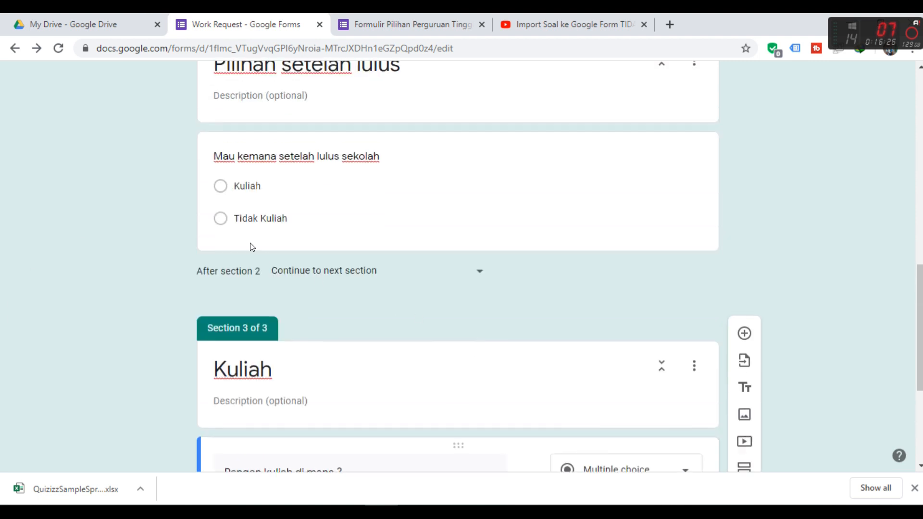
# Add a fourth section after the Pengen kuliah di mana question and title it "Tidak Kuliah"
pyautogui.scroll(-4, 554, 330)
pyautogui.scroll(-1, 597, 400)
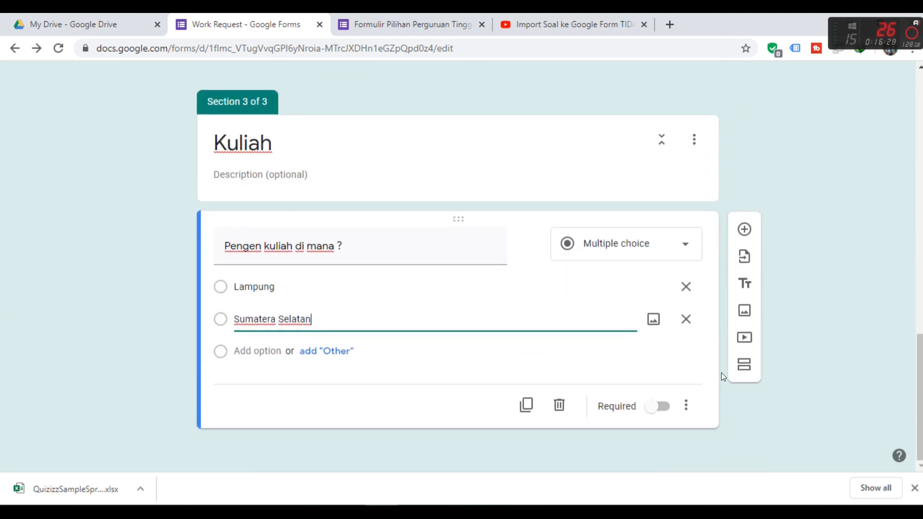
pyautogui.click(744, 370)
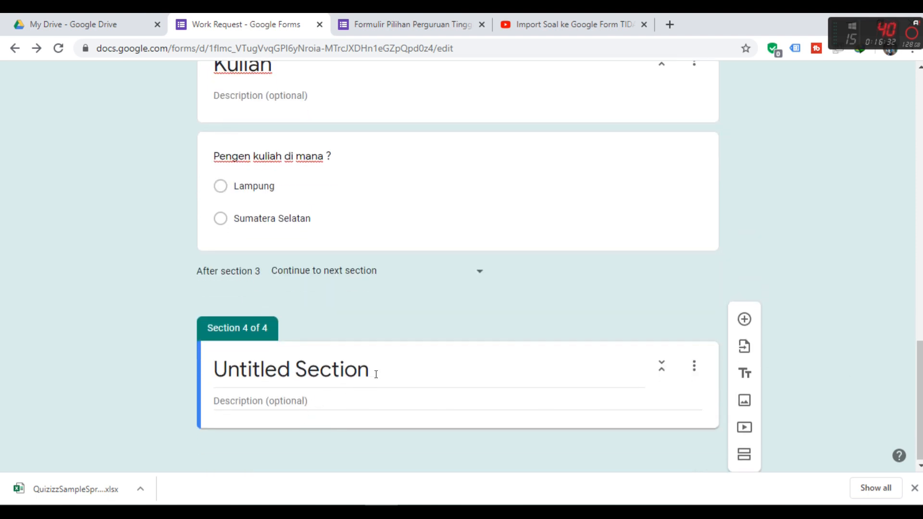
pyautogui.click(376, 375)
pyautogui.write('Tidak KLu')
pyautogui.press('BackSpace')
pyautogui.press('BackSpace')
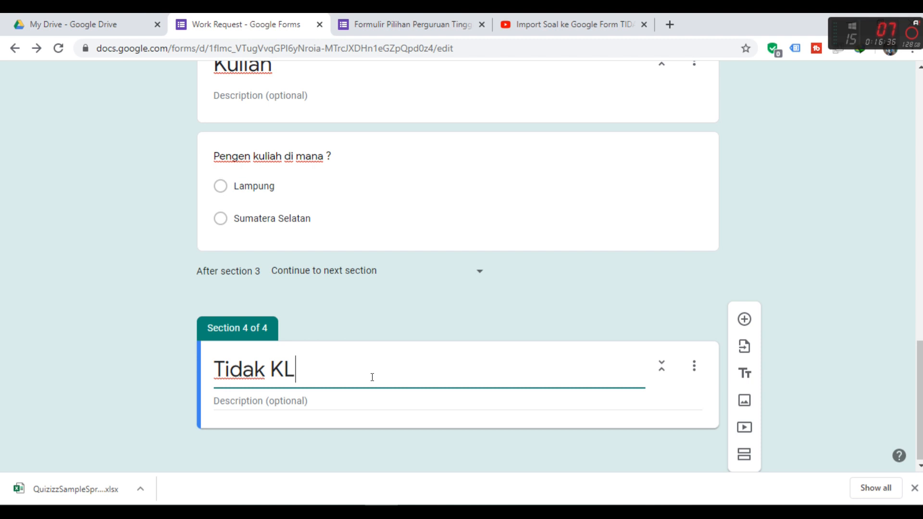
pyautogui.write('il')
pyautogui.press('BackSpace')
pyautogui.press('BackSpace')
pyautogui.write('uliah')
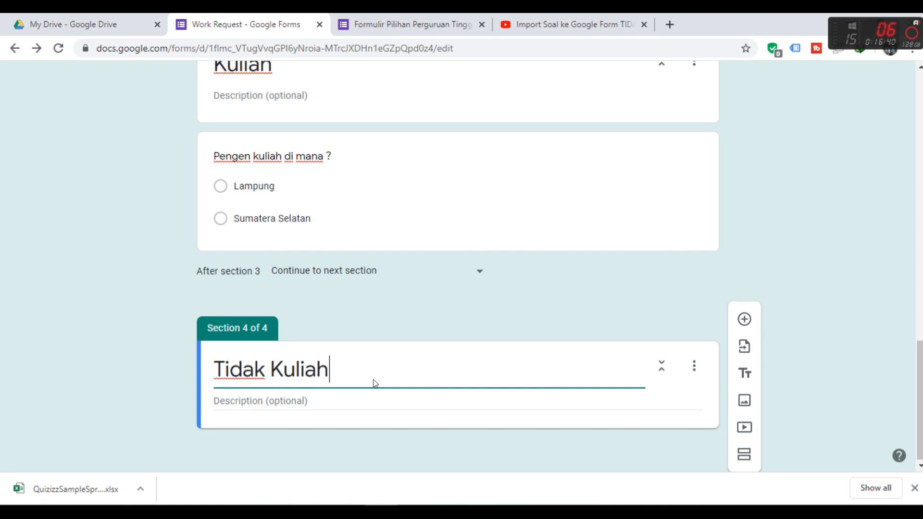
# Add a multiple-choice question "anda mau ngapain ?" to the Tidak Kuliah section with the options "Menikah" and "Bekerja"
pyautogui.click(744, 320)
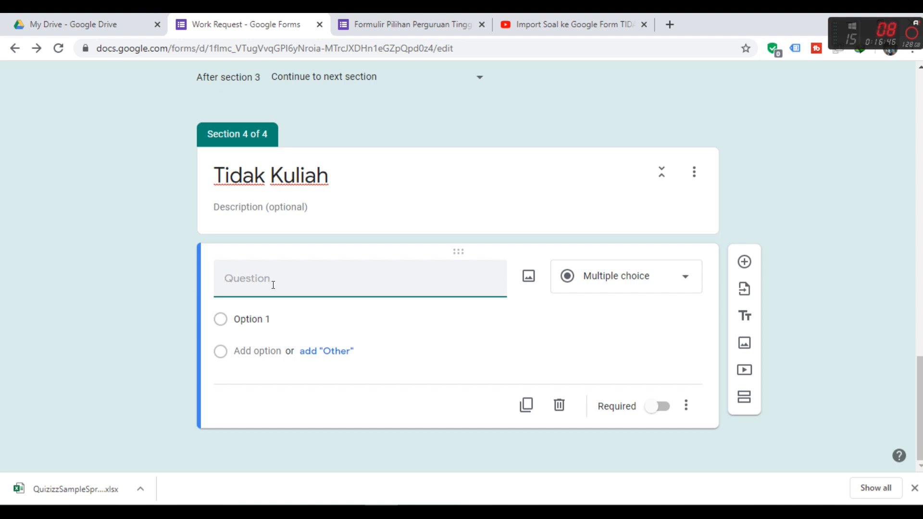
pyautogui.write('anda mau ngapain ?')
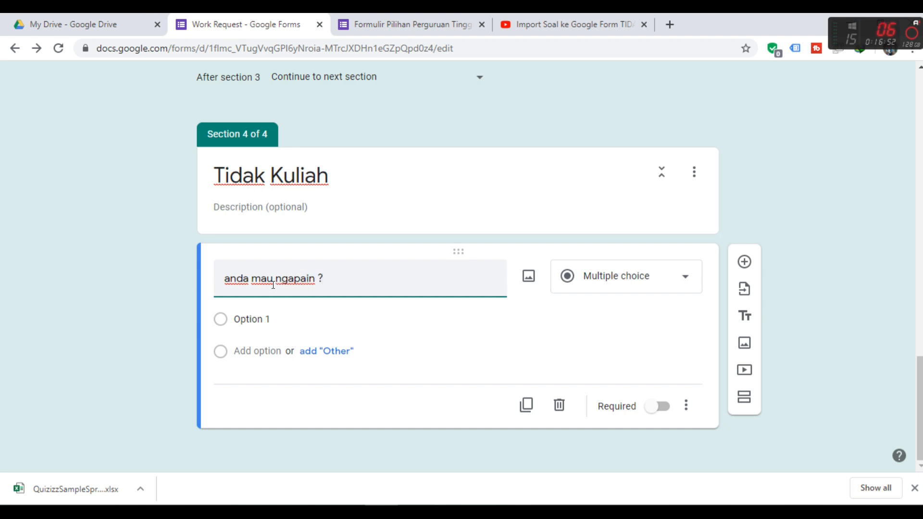
pyautogui.click(279, 318)
pyautogui.write('Menikah')
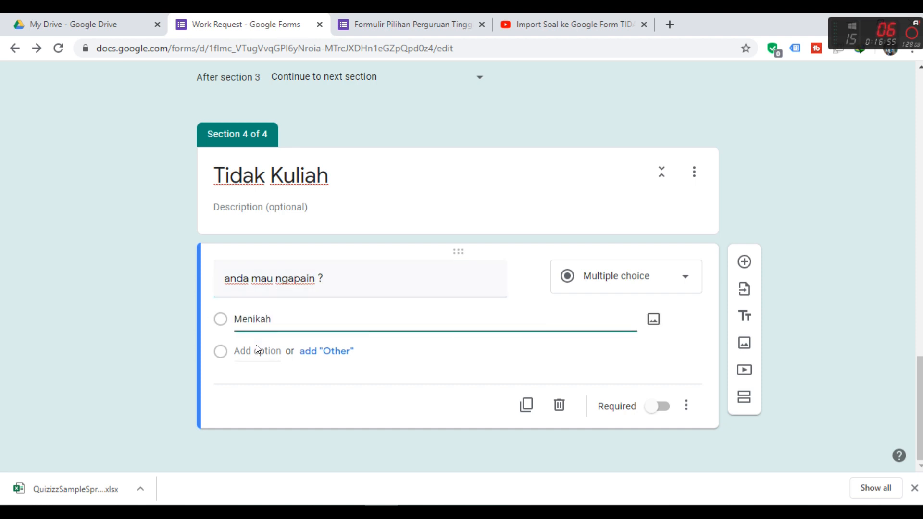
pyautogui.click(255, 350)
pyautogui.write('Bekerja')
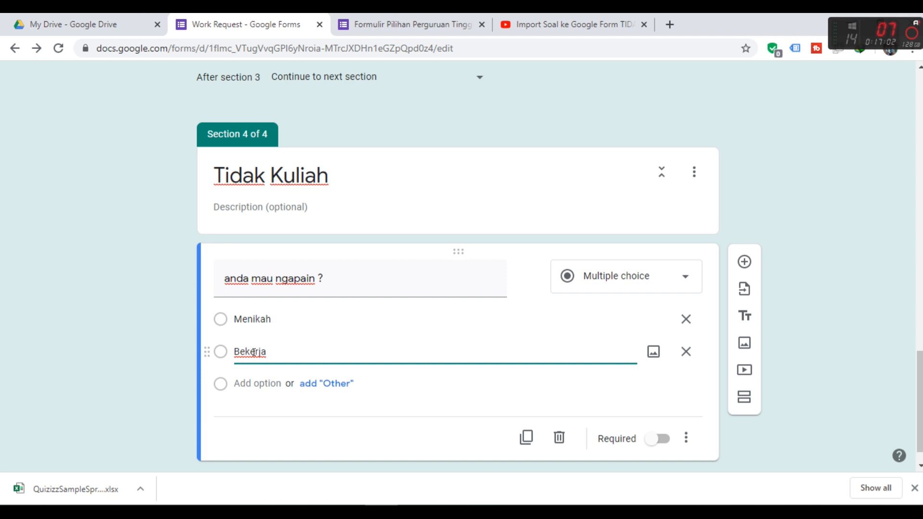
# Make the Mau kemana setelah lulus sekolah question in section 2 required
pyautogui.scroll(10, 505, 352)
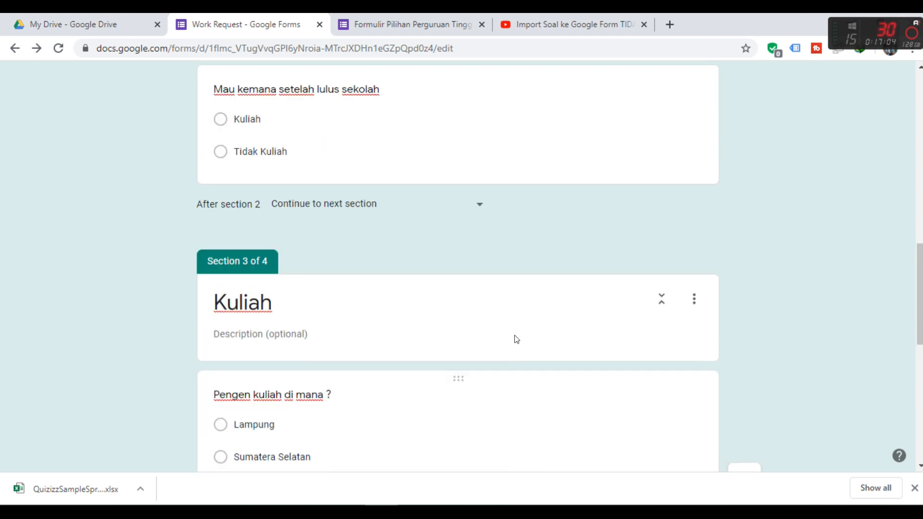
pyautogui.scroll(8, 403, 260)
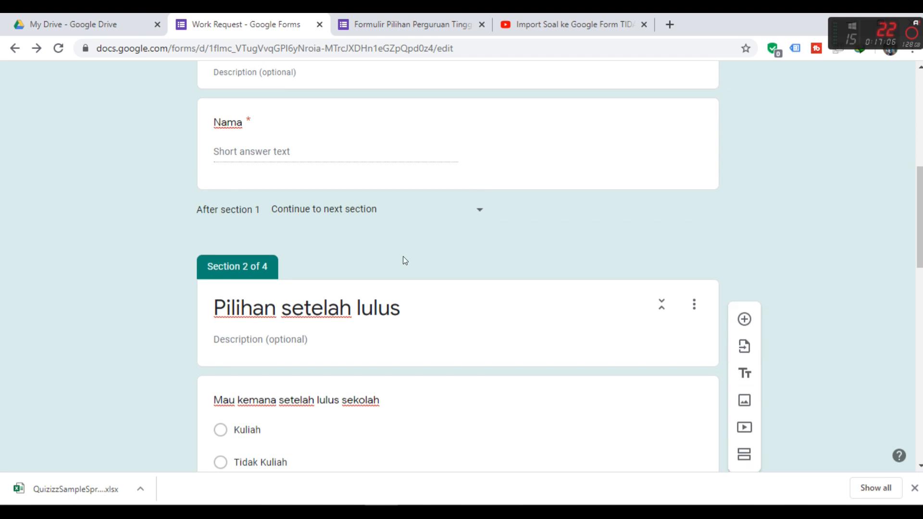
pyautogui.scroll(-5, 398, 260)
pyautogui.scroll(-1, 370, 270)
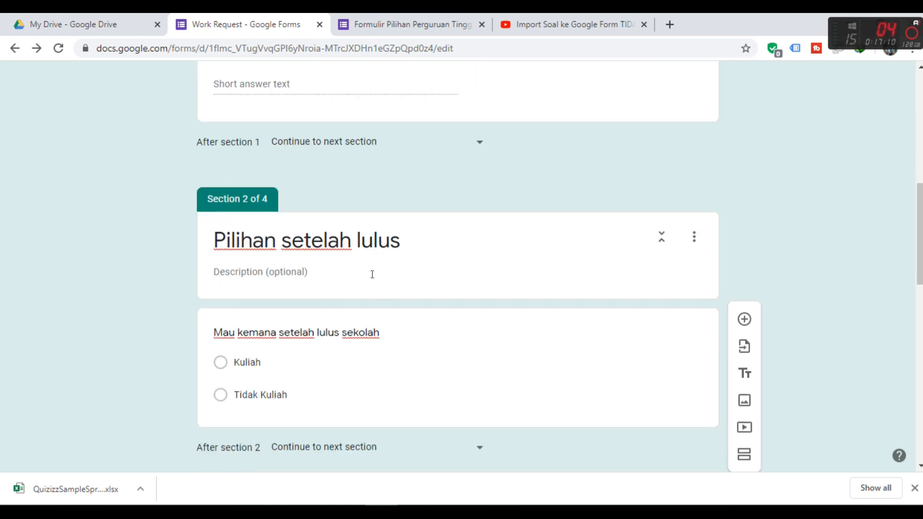
pyautogui.scroll(-2, 372, 274)
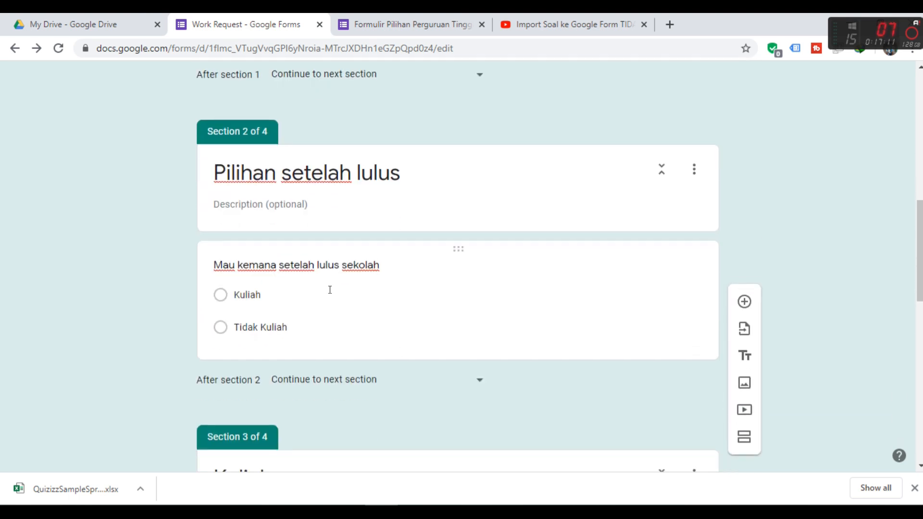
pyautogui.click(565, 296)
pyautogui.click(658, 437)
# Enable answer-based section routing for the Mau kemana setelah lulus sekolah question, sending Kuliah to section 3 and Tidak Kuliah to section 4
pyautogui.scroll(-1, 659, 422)
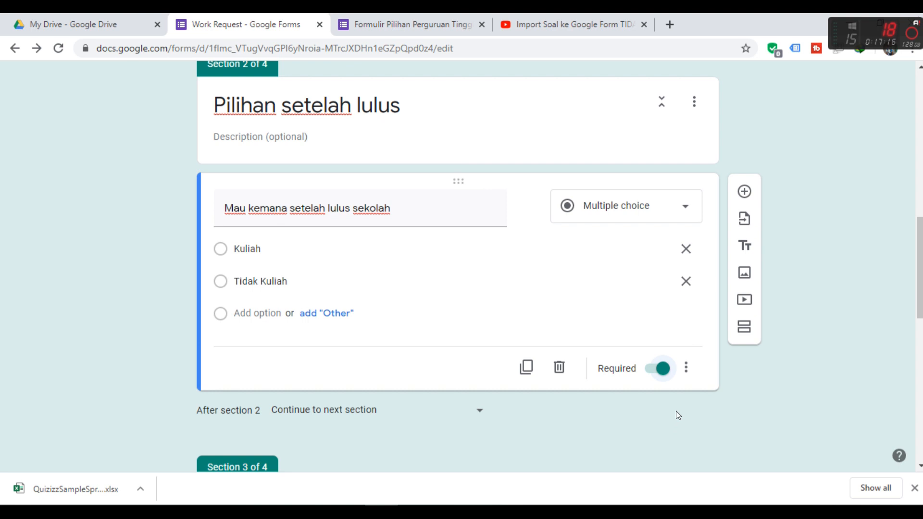
pyautogui.click(687, 368)
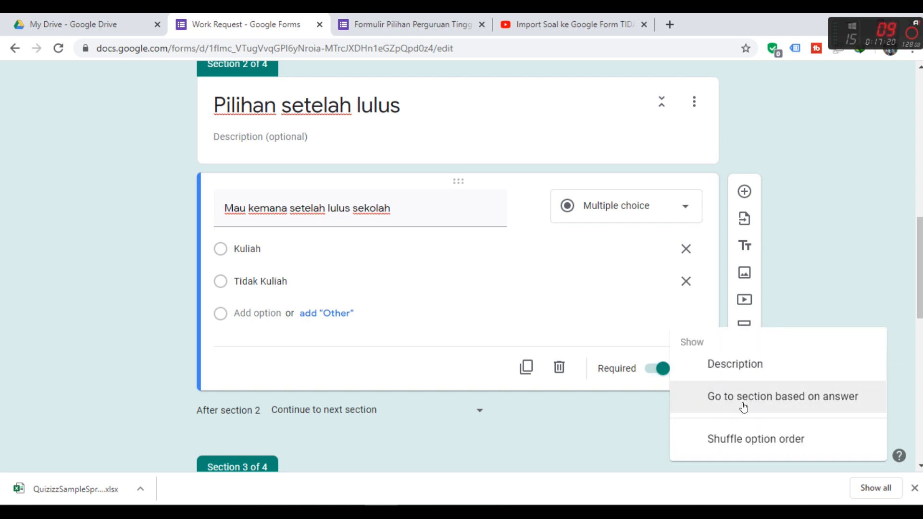
pyautogui.click(776, 399)
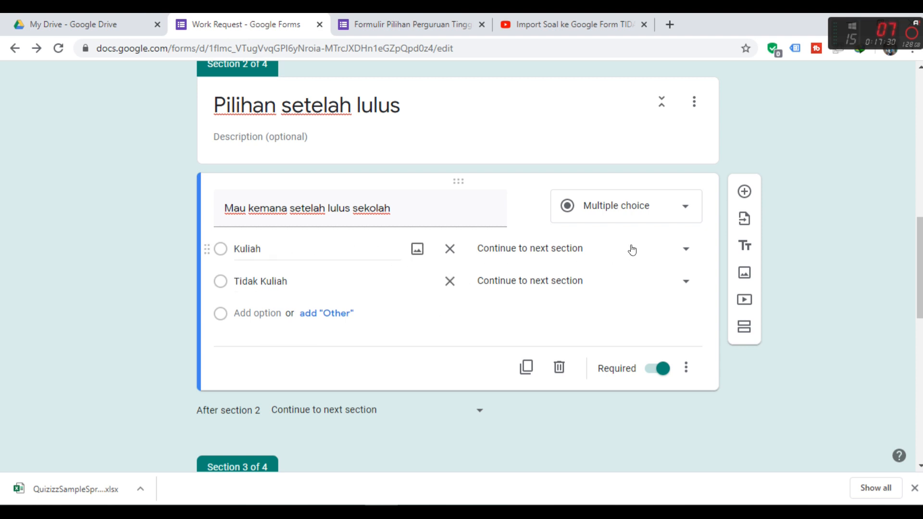
pyautogui.click(682, 250)
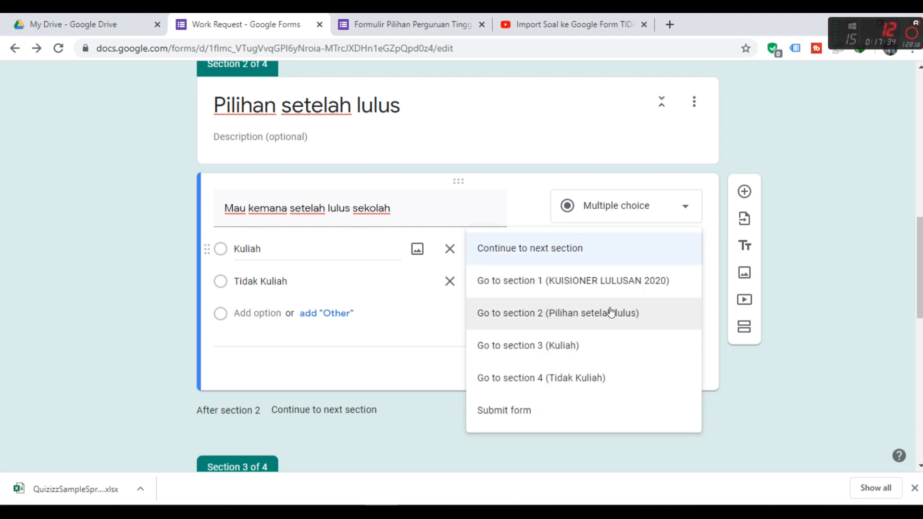
pyautogui.click(562, 346)
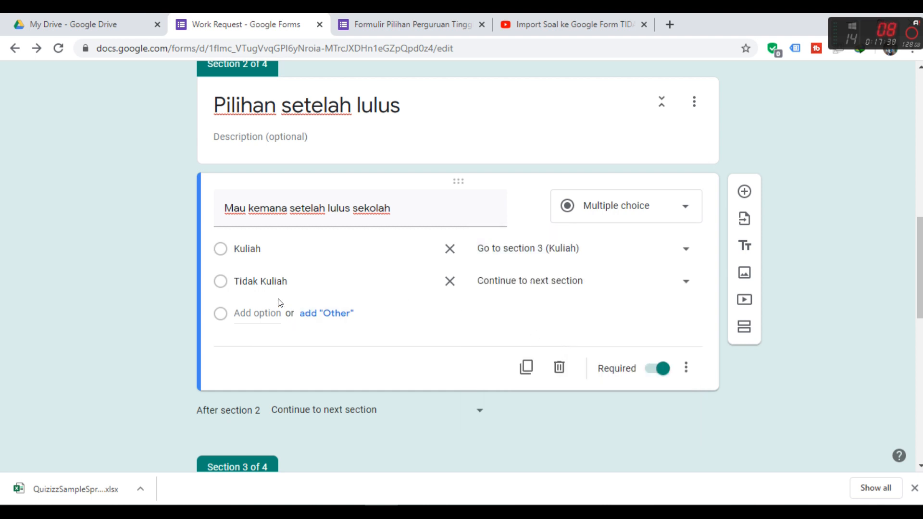
pyautogui.click(685, 282)
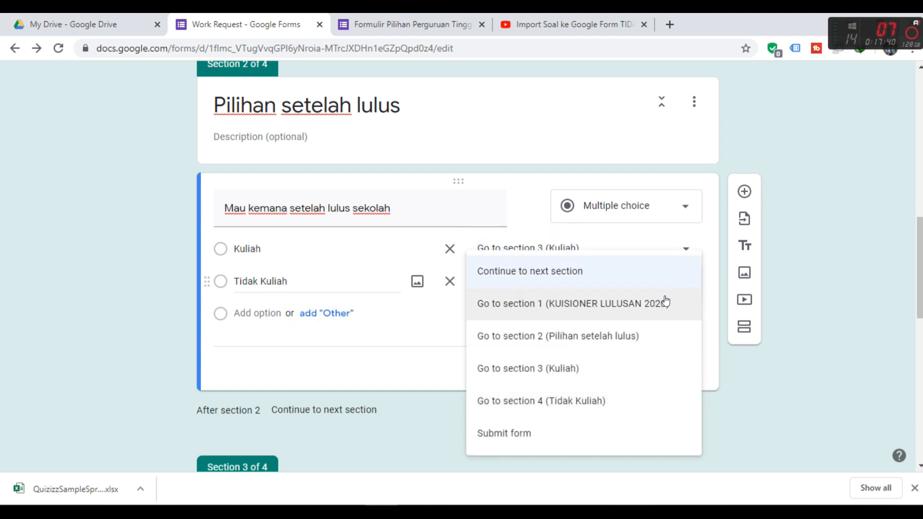
pyautogui.click(589, 404)
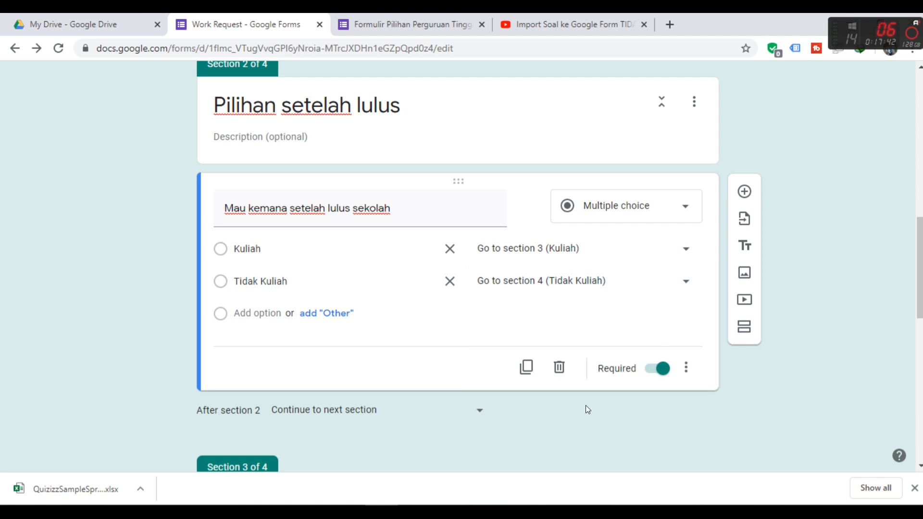
# Insert a new section directly after the Pengen kuliah di mana question and title it "Kuliah Lampung"
pyautogui.scroll(-5, 620, 310)
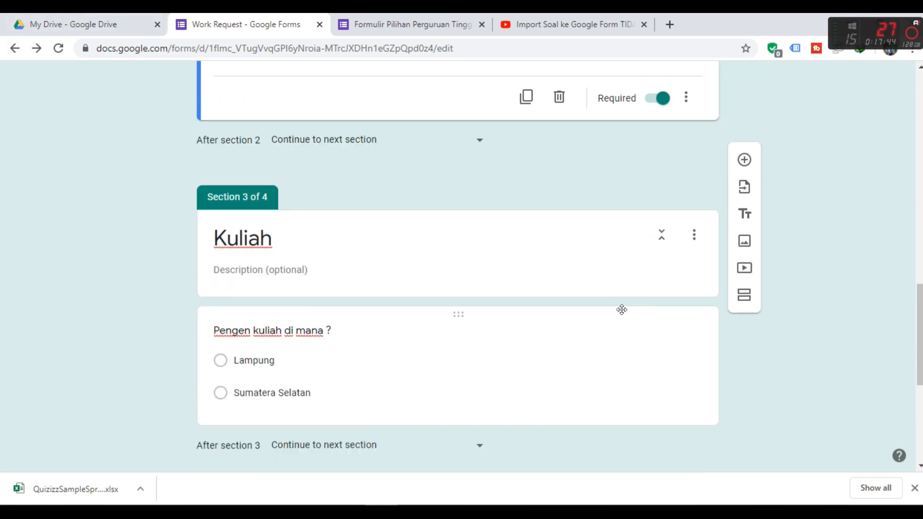
pyautogui.scroll(-2, 625, 314)
pyautogui.scroll(-1, 624, 314)
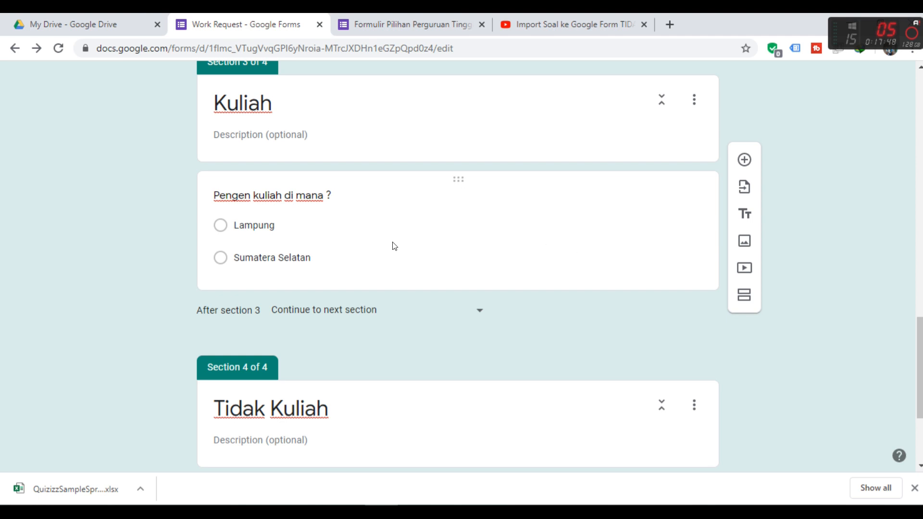
pyautogui.click(642, 217)
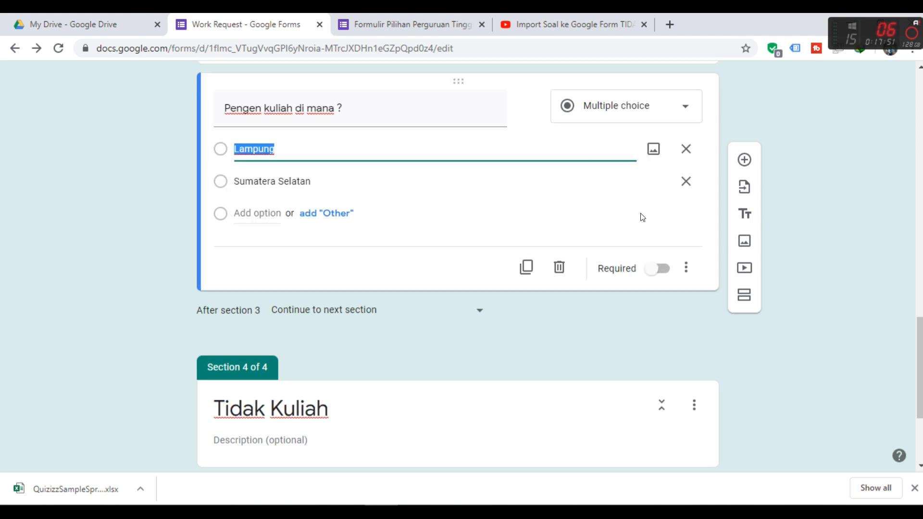
pyautogui.click(742, 296)
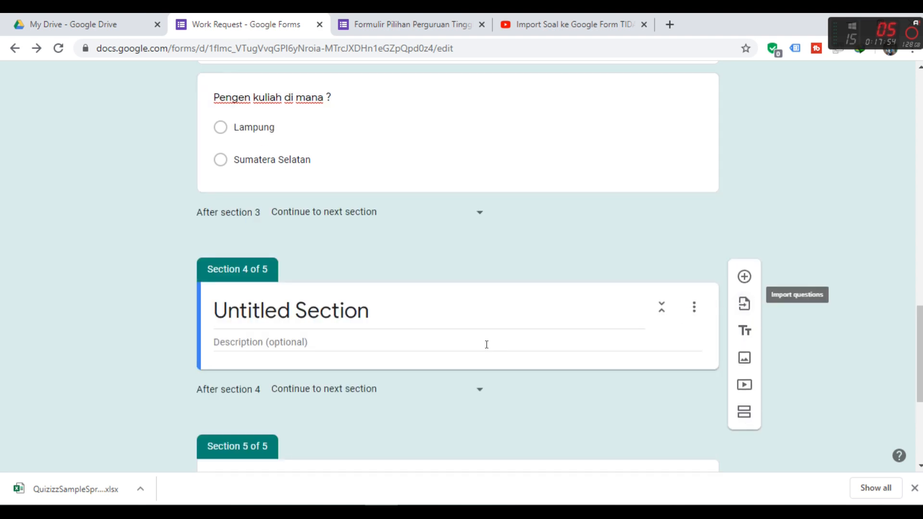
pyautogui.click(418, 313)
pyautogui.write('Kul')
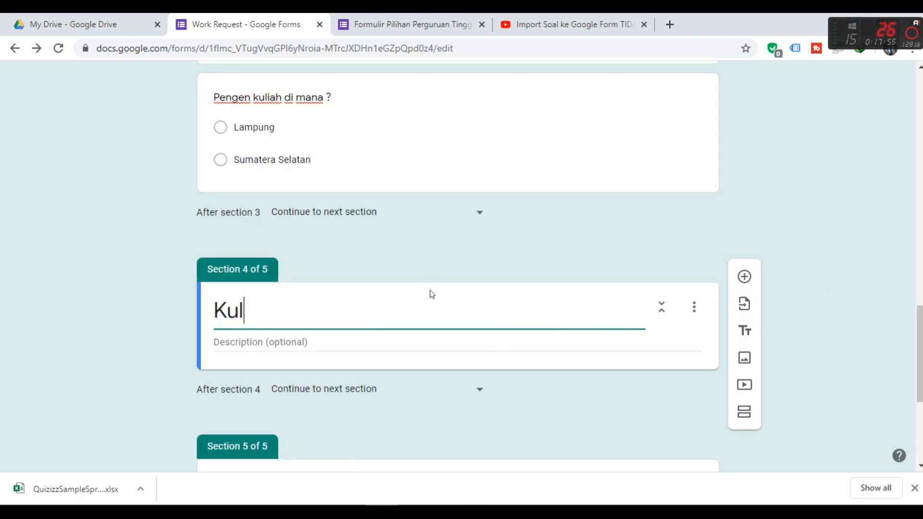
pyautogui.write('iah Lampung')
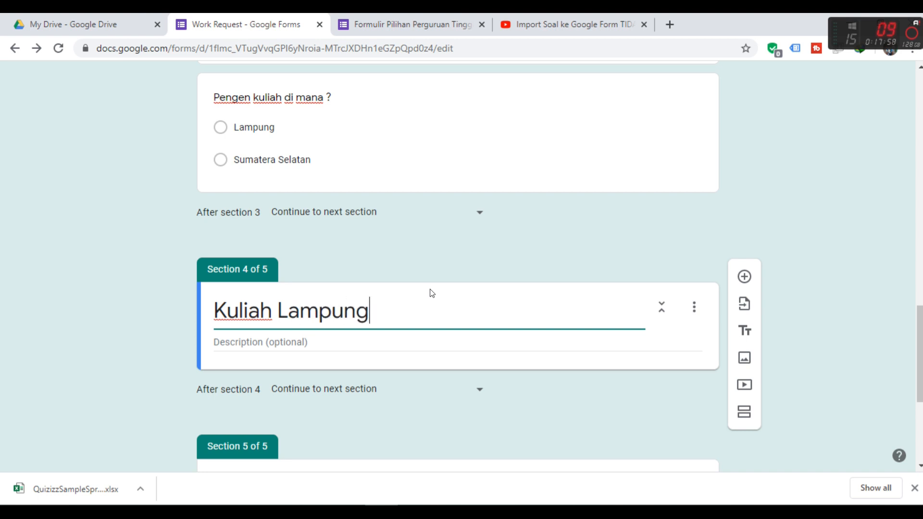
# Add a multiple-choice question "PTN pilihan di Lampung" to the Kuliah Lampung section
pyautogui.click(744, 276)
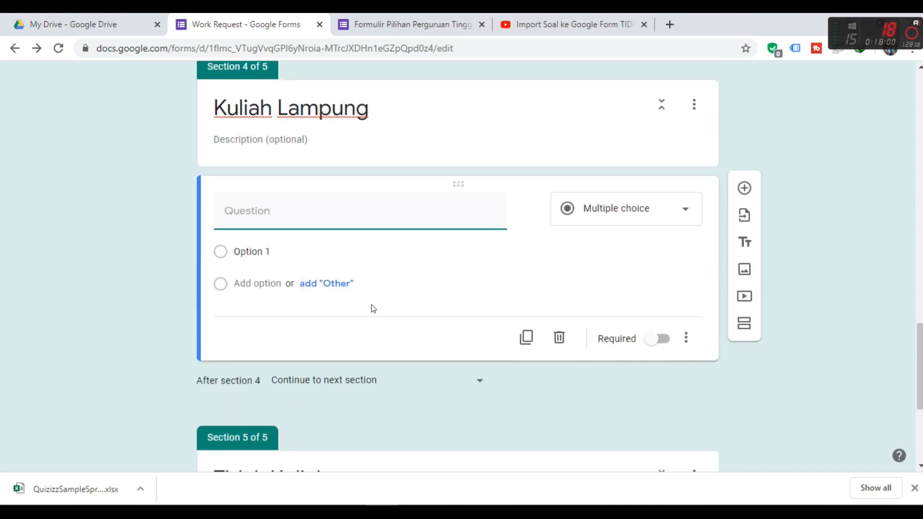
pyautogui.write('P')
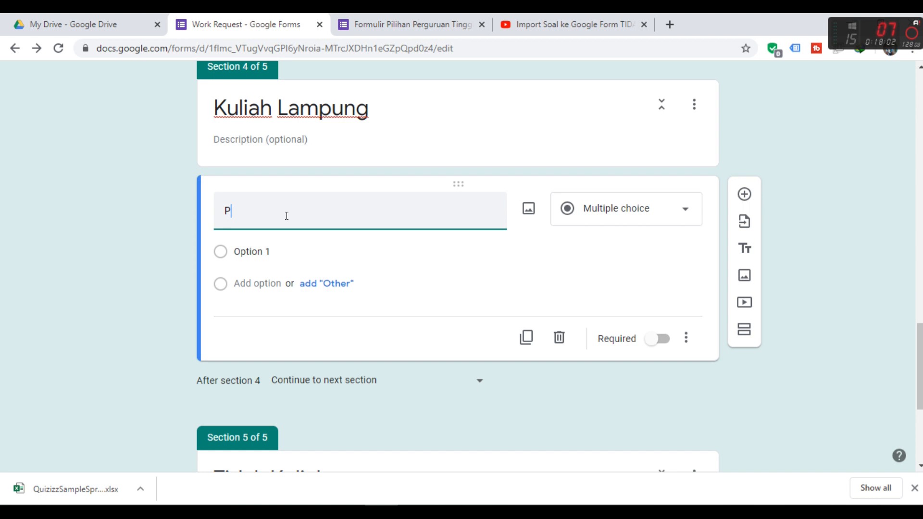
pyautogui.write('TN pilihan di Lampung')
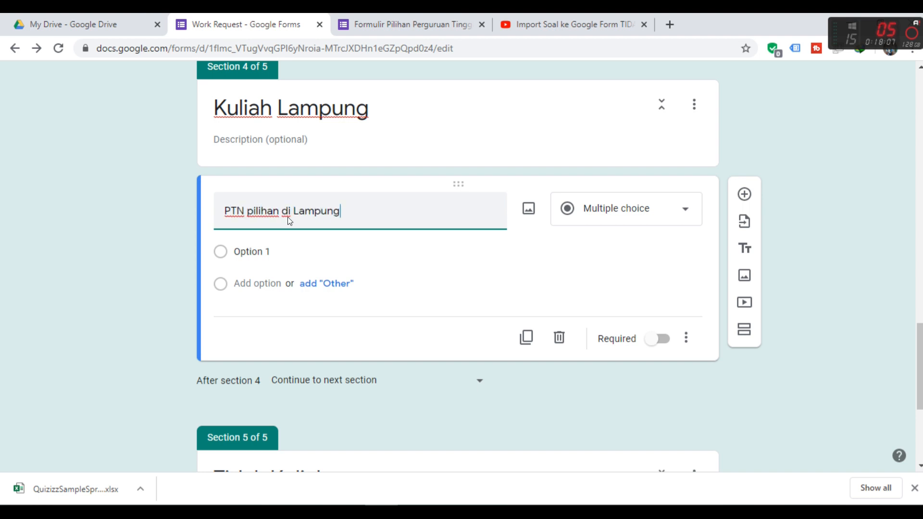
# Give the PTN pilihan di Lampung question the options "UNILA", "ITERA" and "UIN", and make it required
pyautogui.click(293, 246)
pyautogui.write('UNILA')
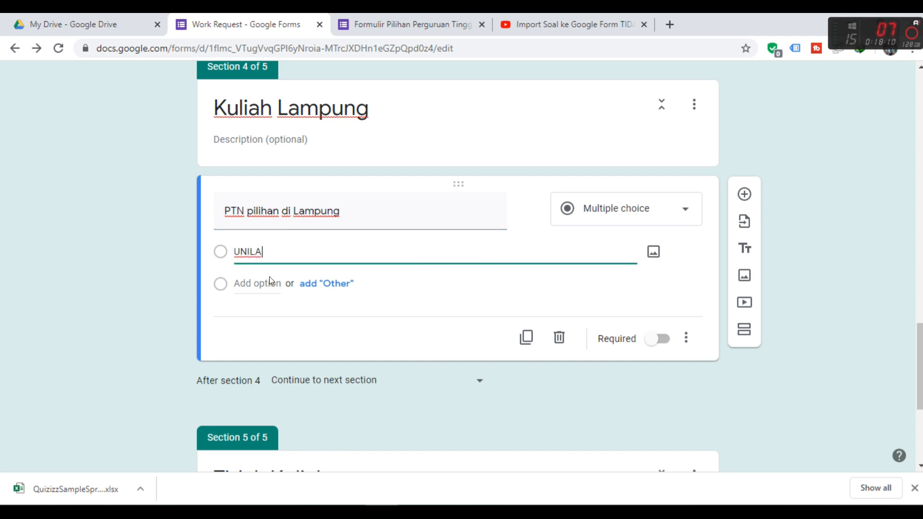
pyautogui.click(270, 282)
pyautogui.write('ITERA')
pyautogui.click(284, 318)
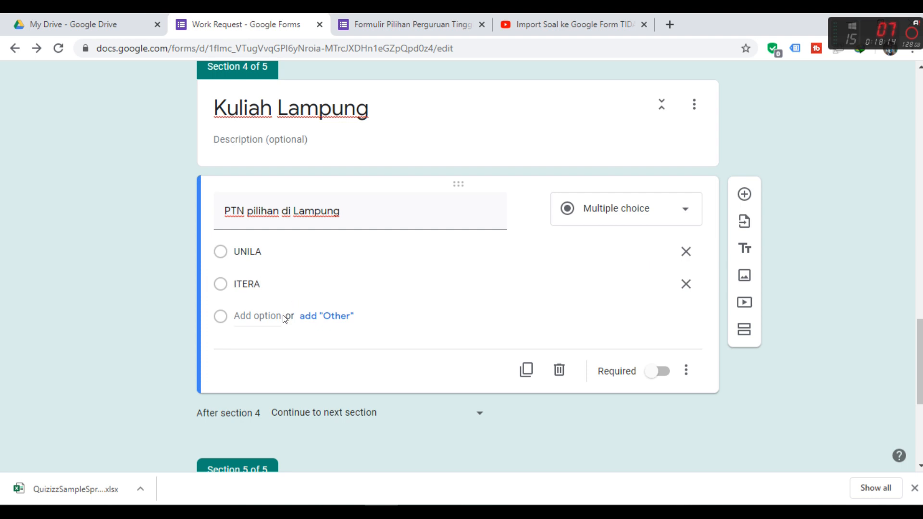
pyautogui.click(279, 317)
pyautogui.write('UIN')
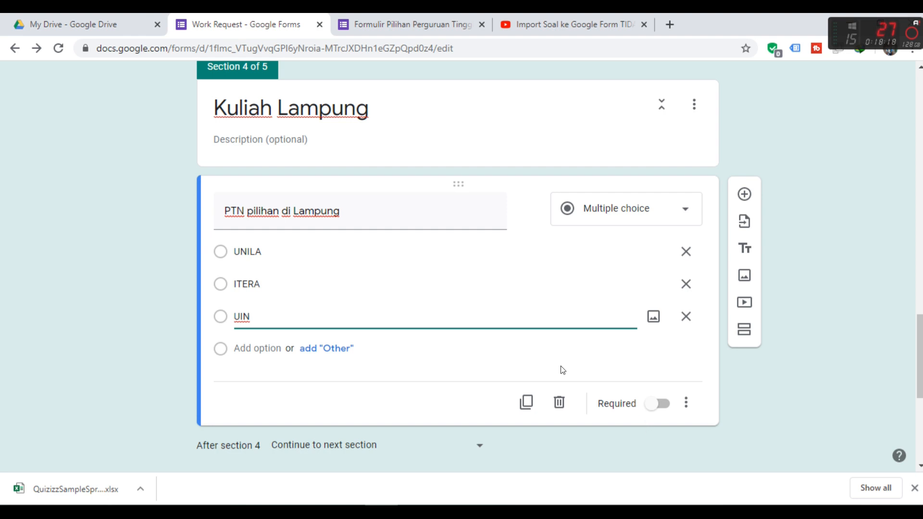
pyautogui.click(658, 404)
# Make the Pengen kuliah di mana question in the Kuliah section required
pyautogui.scroll(5, 576, 346)
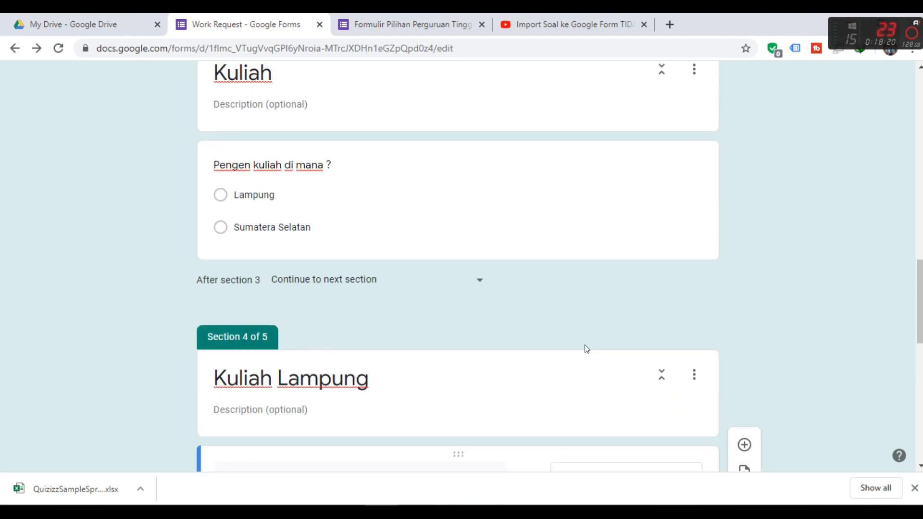
pyautogui.scroll(7, 585, 345)
pyautogui.scroll(-6, 583, 345)
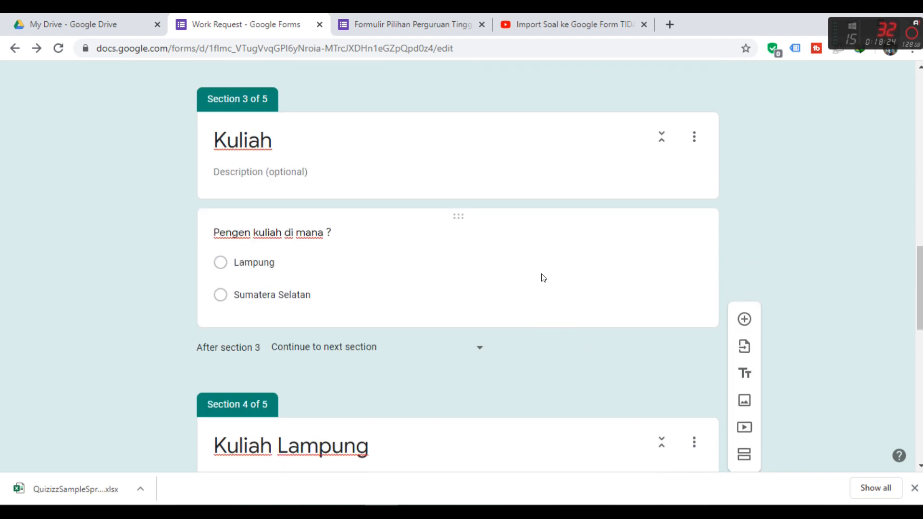
pyautogui.click(542, 277)
pyautogui.click(659, 405)
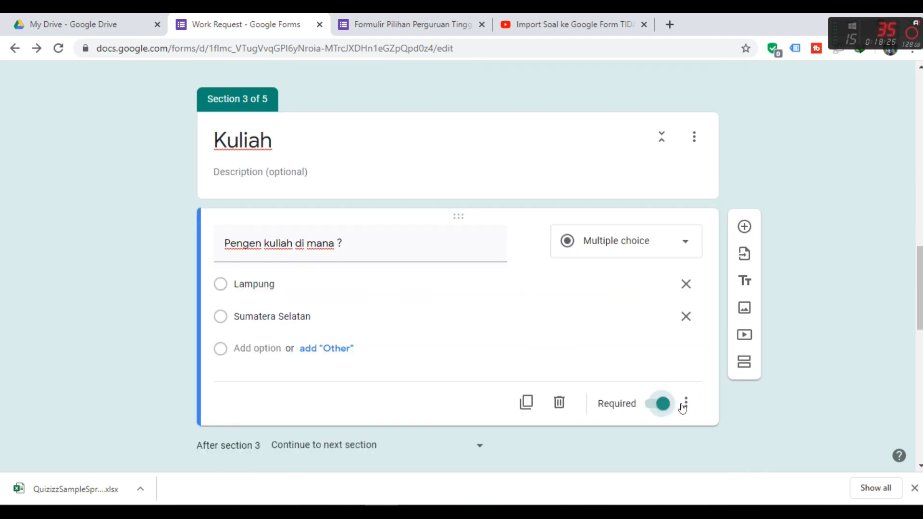
# Enable answer-based section routing on the Pengen kuliah di mana question and send Lampung to section 4 (Kuliah Lampung)
pyautogui.click(685, 404)
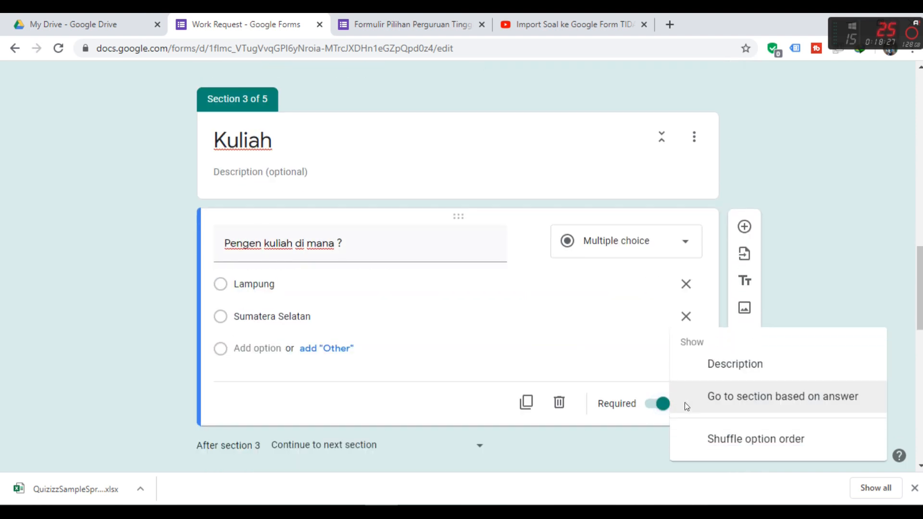
pyautogui.click(735, 407)
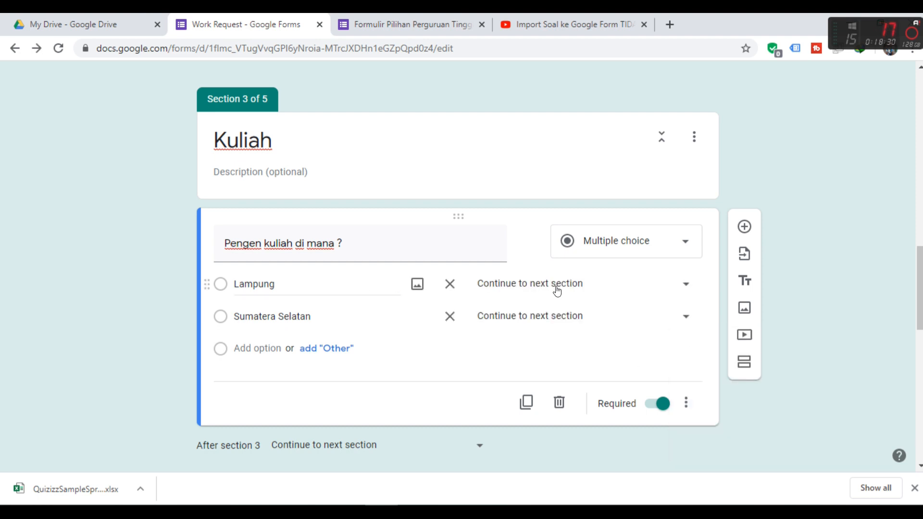
pyautogui.click(684, 285)
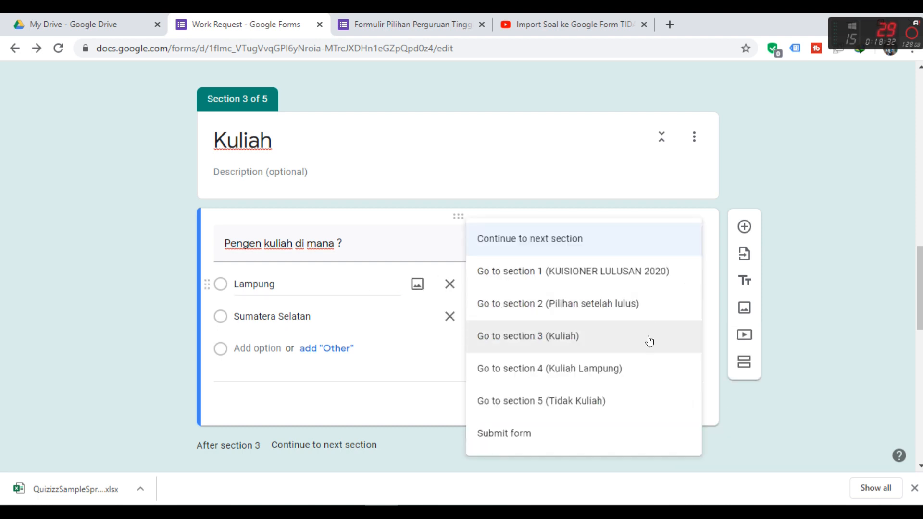
pyautogui.click(624, 378)
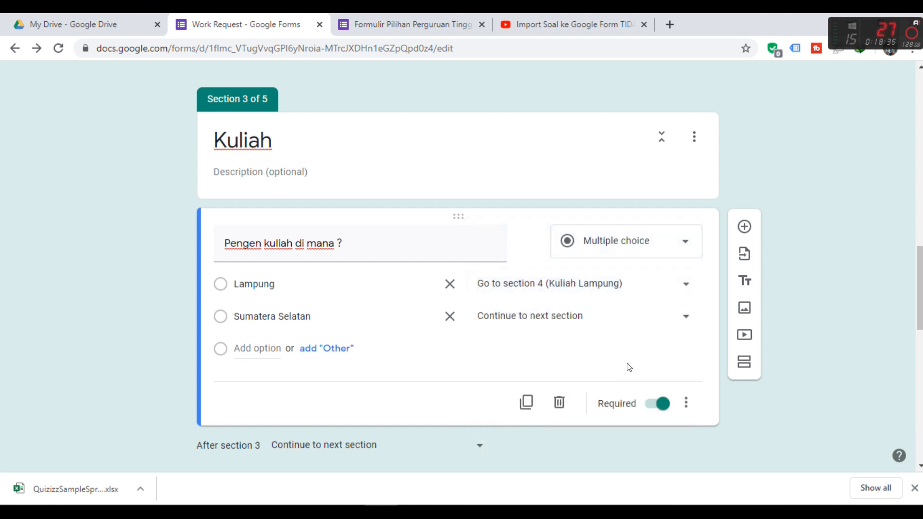
# Review the Kuliah Lampung and Tidak Kuliah sections against the routing of the Pengen kuliah di mana question
pyautogui.scroll(-4, 628, 361)
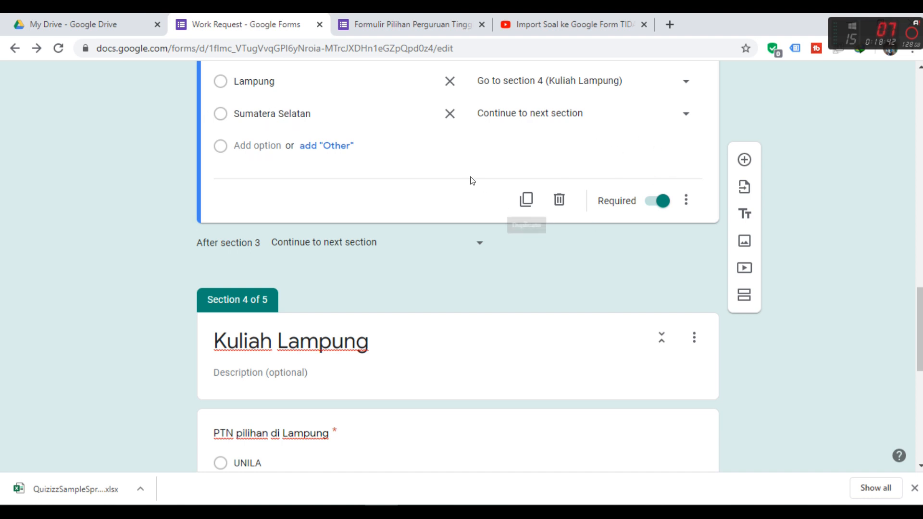
pyautogui.scroll(-3, 547, 363)
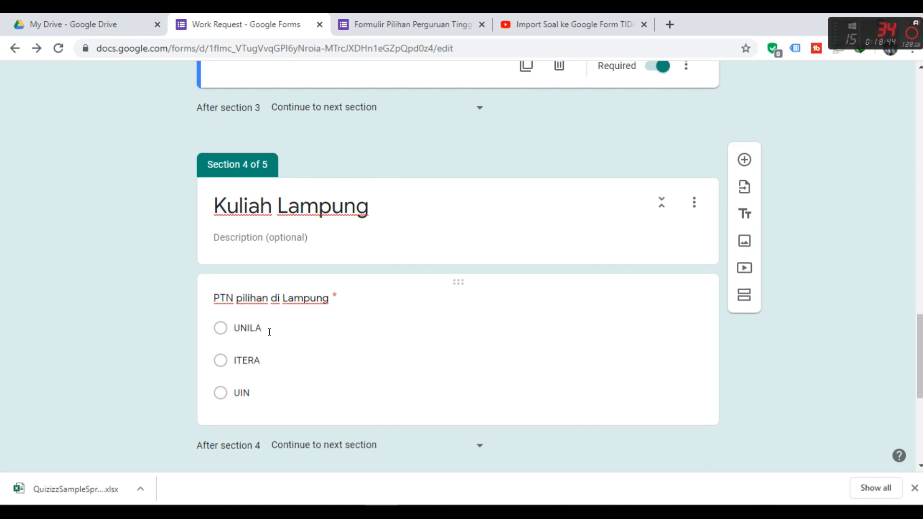
pyautogui.scroll(-4, 323, 340)
pyautogui.scroll(-2, 354, 353)
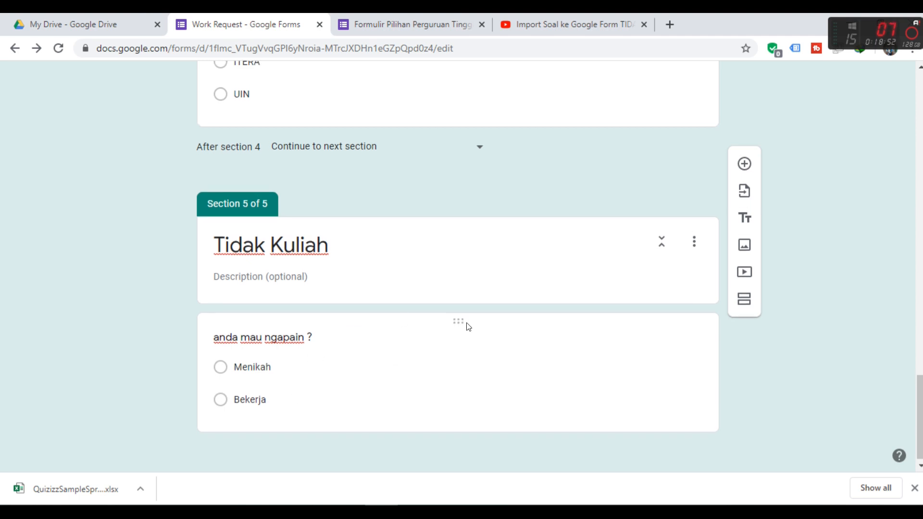
pyautogui.scroll(3, 466, 325)
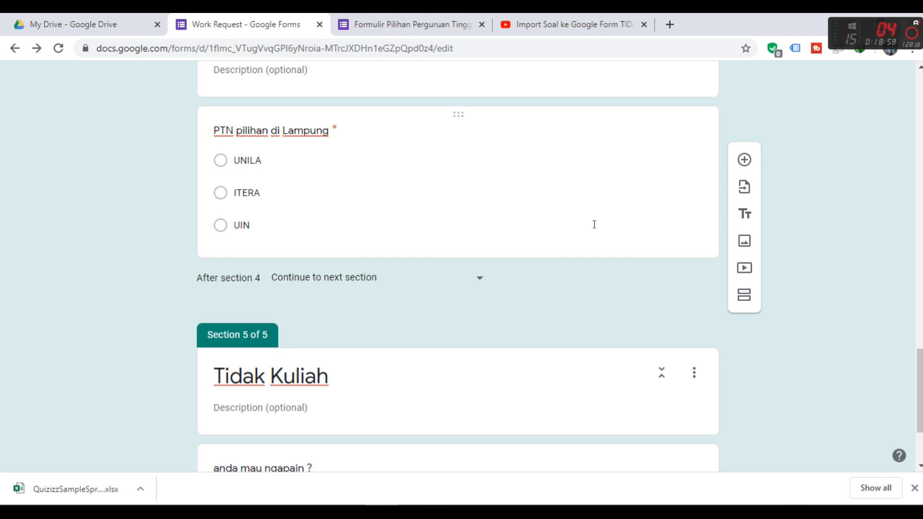
pyautogui.scroll(7, 594, 225)
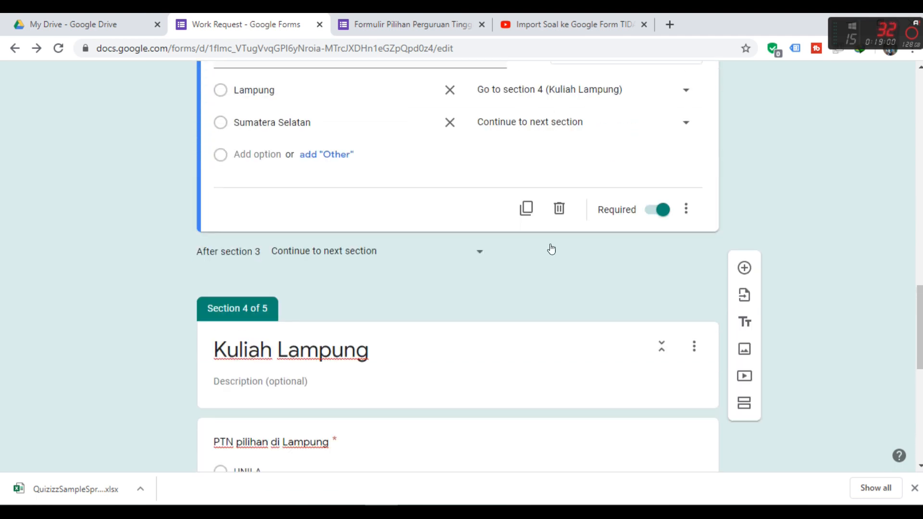
pyautogui.scroll(2, 551, 249)
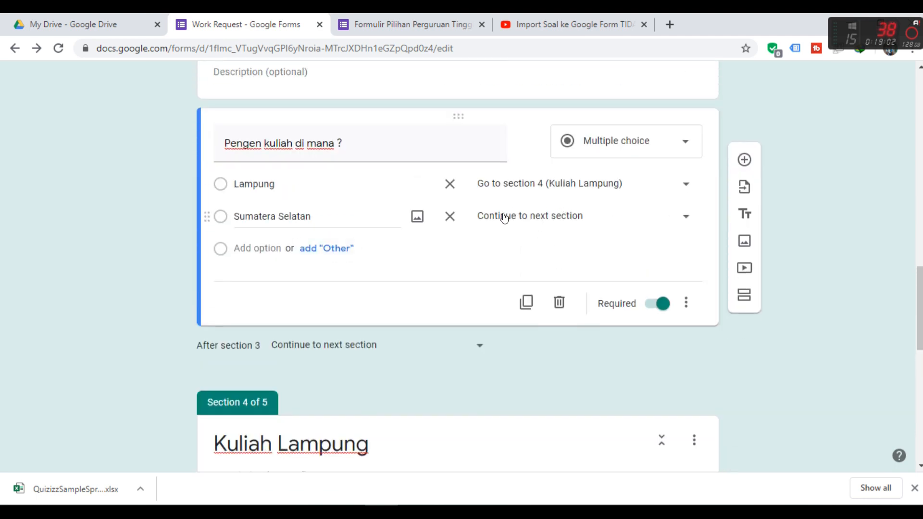
# Enable answer-based section routing on the PTN pilihan di Lampung question and set UNILA, ITERA and UIN to Submit form
pyautogui.scroll(-6, 464, 342)
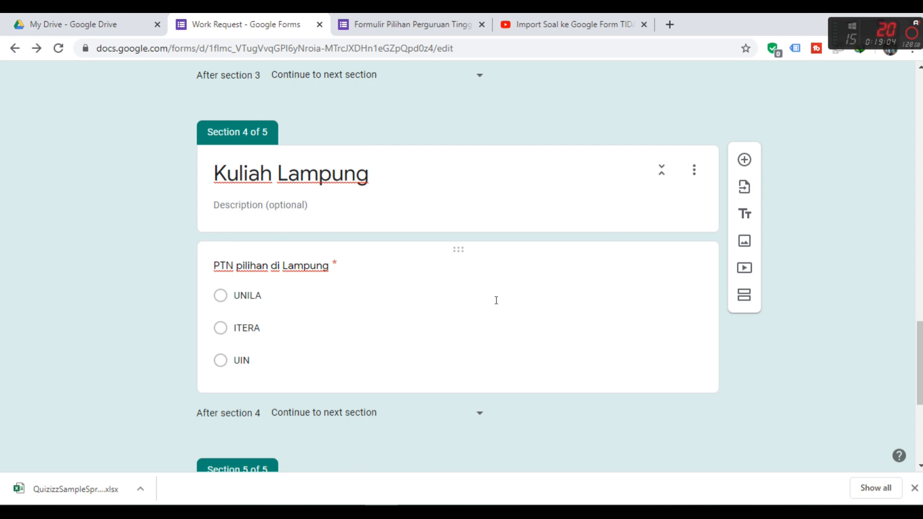
pyautogui.click(496, 300)
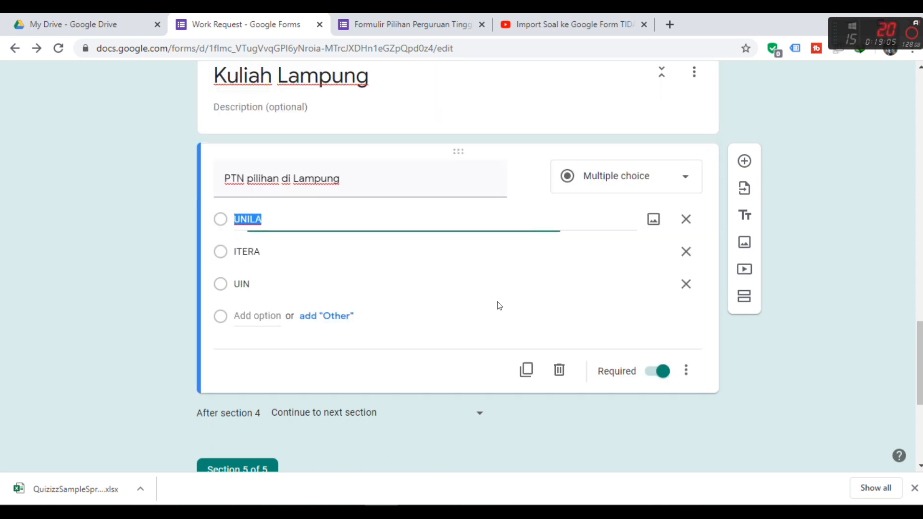
pyautogui.click(686, 370)
pyautogui.click(721, 401)
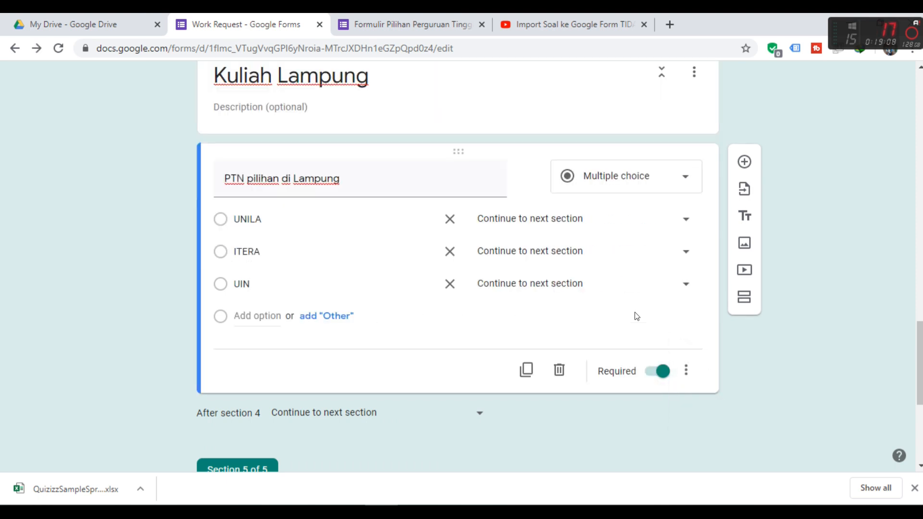
pyautogui.click(685, 218)
pyautogui.scroll(-2, 577, 366)
pyautogui.click(530, 412)
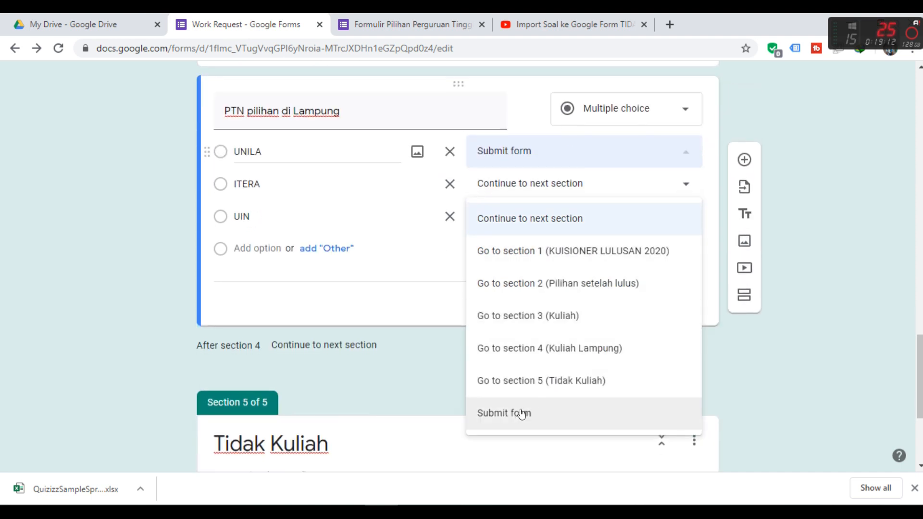
pyautogui.click(680, 188)
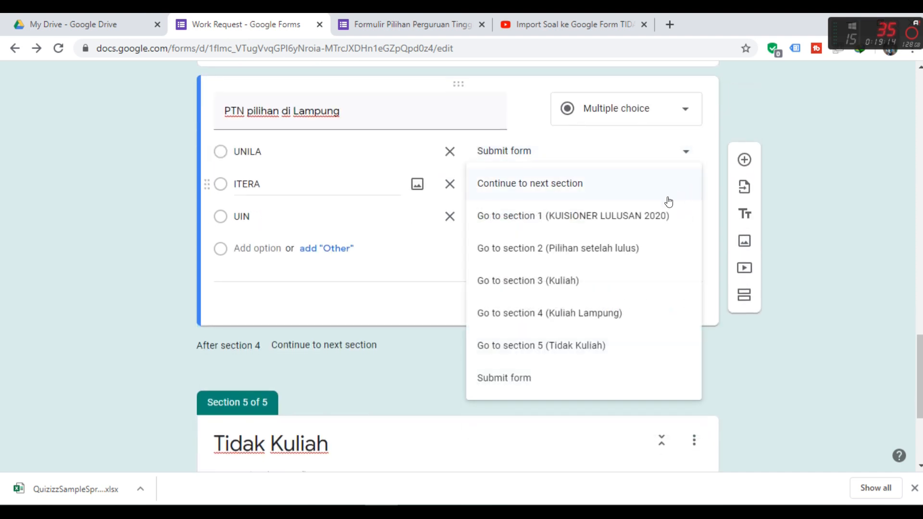
pyautogui.click(548, 384)
pyautogui.click(670, 220)
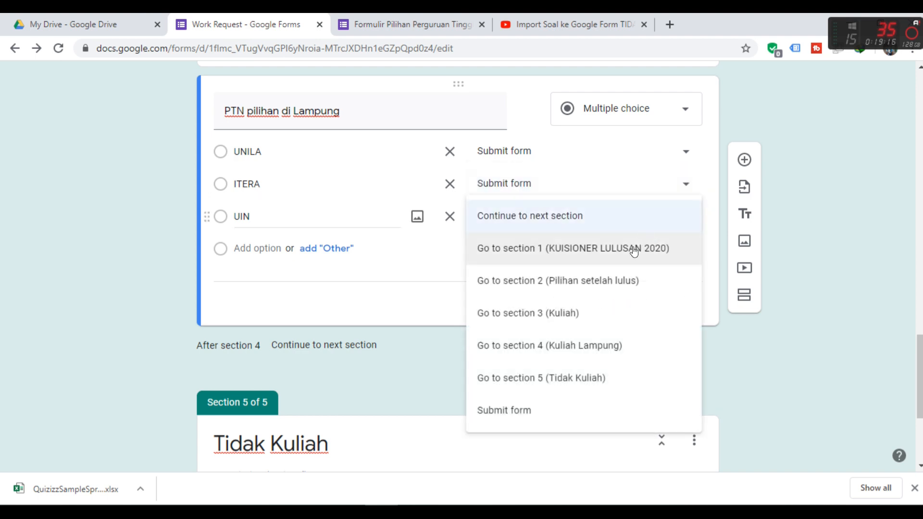
pyautogui.click(536, 411)
# Make the anda mau ngapain question in the Tidak Kuliah section required and enable answer-based section routing on it
pyautogui.scroll(-4, 529, 365)
pyautogui.click(494, 376)
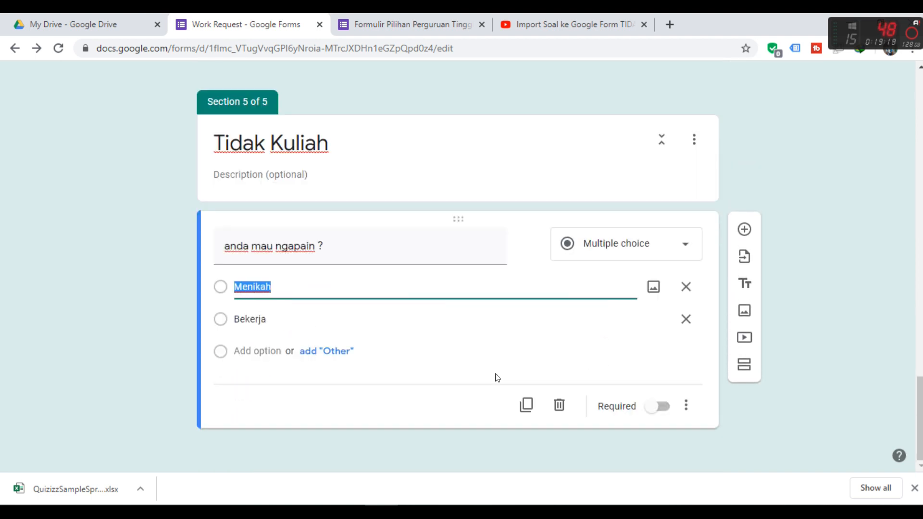
pyautogui.click(662, 407)
pyautogui.click(686, 408)
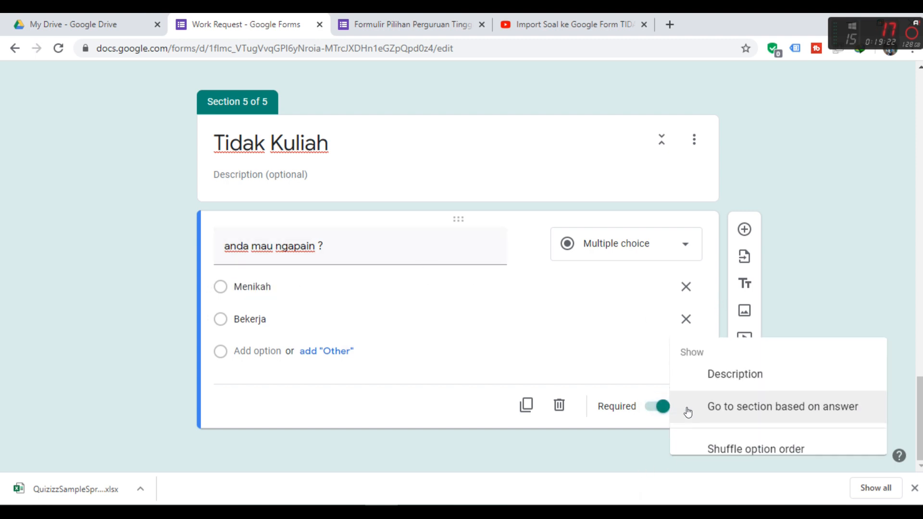
pyautogui.click(721, 404)
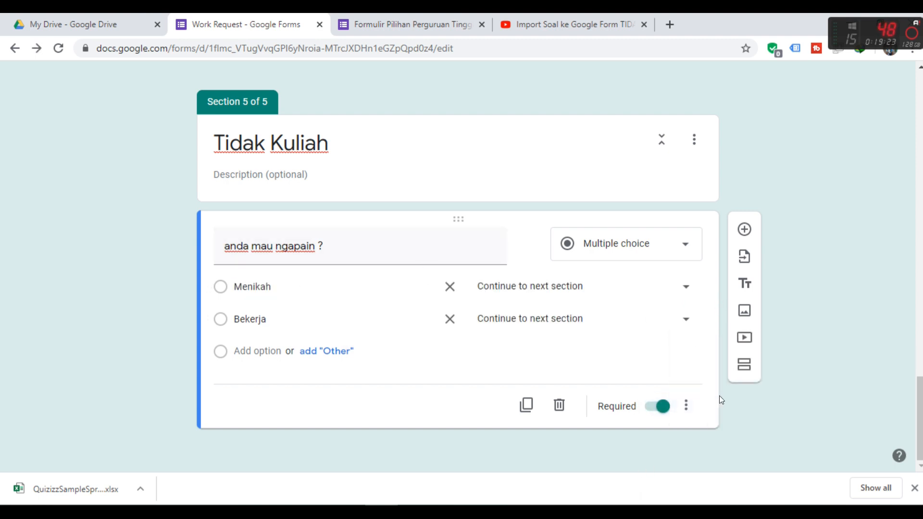
# Route both the Menikah and Bekerja options of the anda mau ngapain question to Submit form
pyautogui.click(684, 287)
pyautogui.click(554, 440)
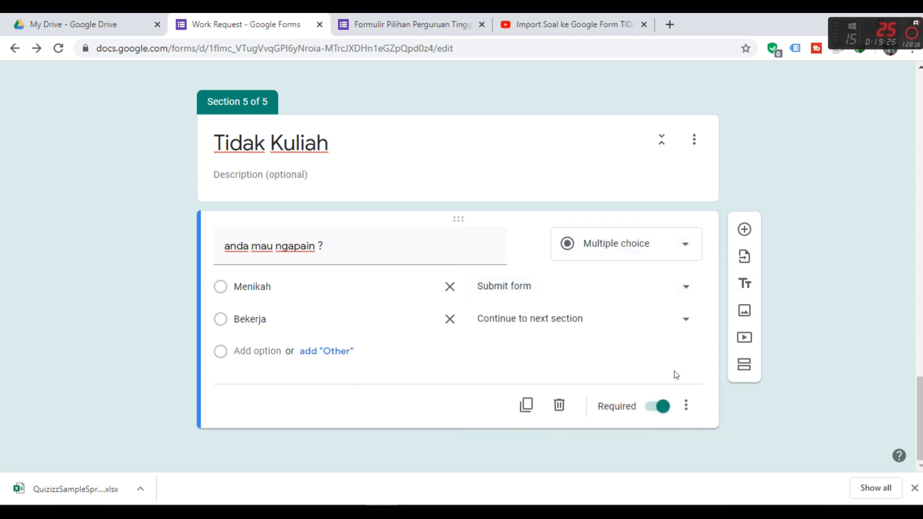
pyautogui.click(686, 329)
pyautogui.click(519, 443)
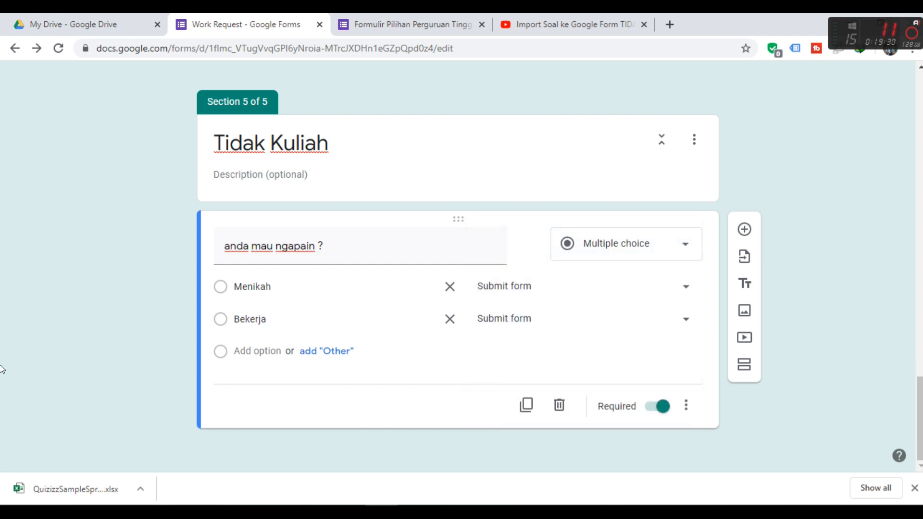
# Preview the form, fill in the respondent's name under Nama and continue to the Pilihan setelah lulus section
pyautogui.scroll(18, 793, 384)
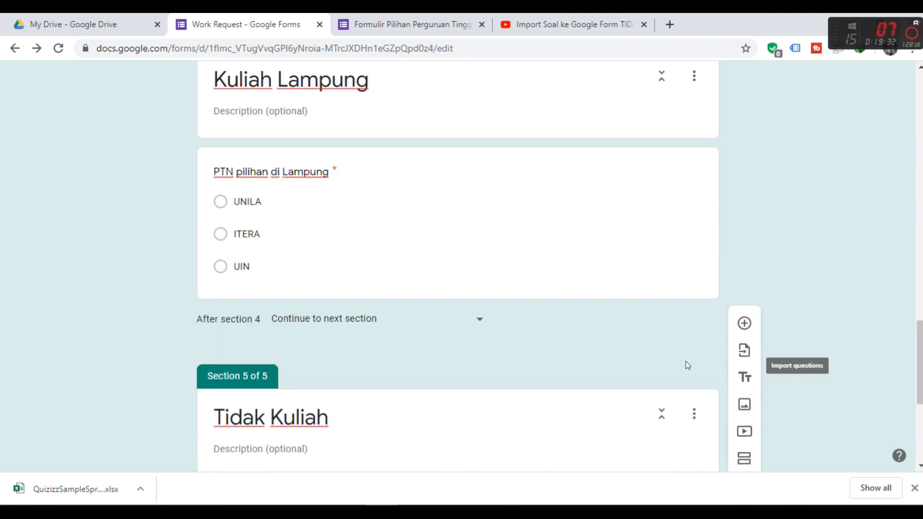
pyautogui.scroll(10, 668, 354)
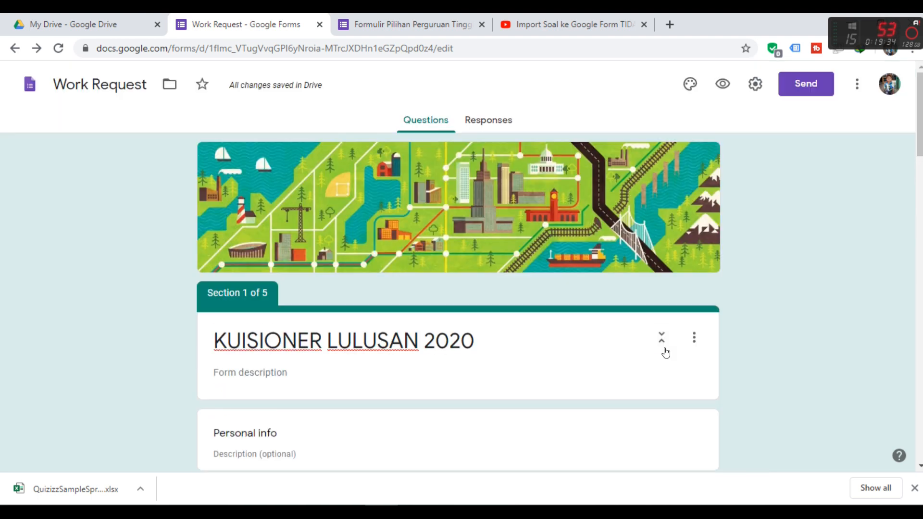
pyautogui.click(722, 85)
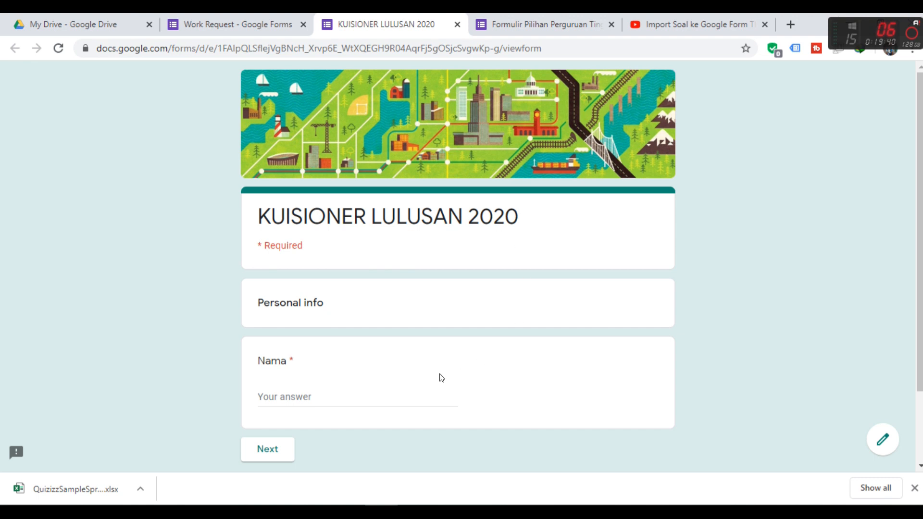
pyautogui.click(296, 395)
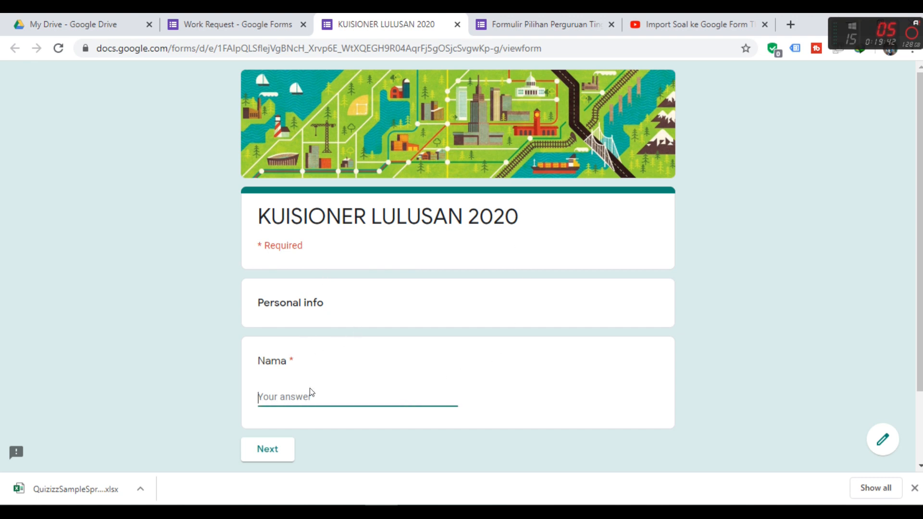
pyautogui.write('siti')
pyautogui.click(275, 453)
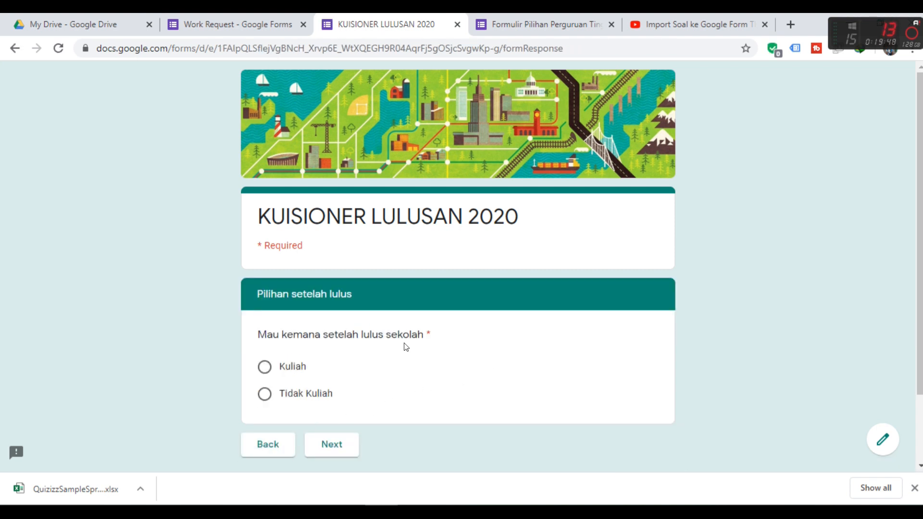
# Test the college route in the preview by answering Kuliah and Lampung, continuing after each answer
pyautogui.scroll(-2, 432, 380)
pyautogui.click(264, 300)
pyautogui.click(322, 379)
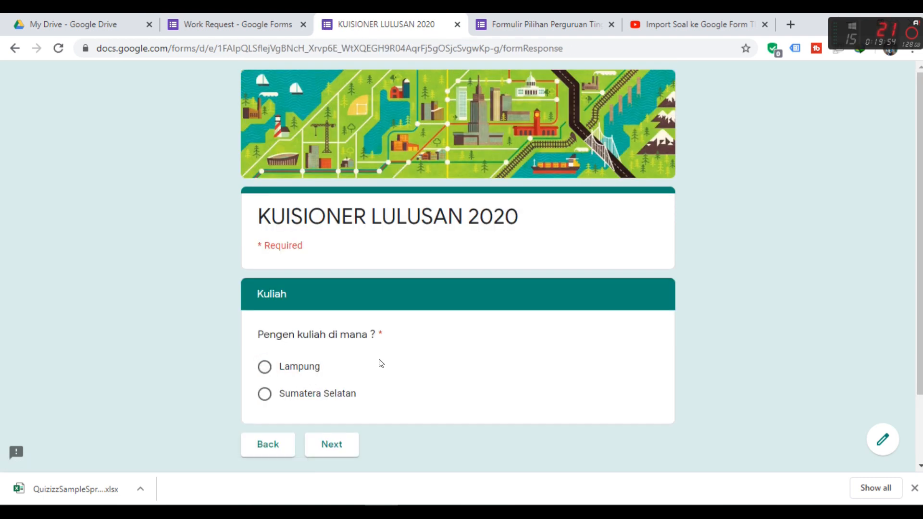
pyautogui.scroll(-2, 381, 364)
pyautogui.click(263, 300)
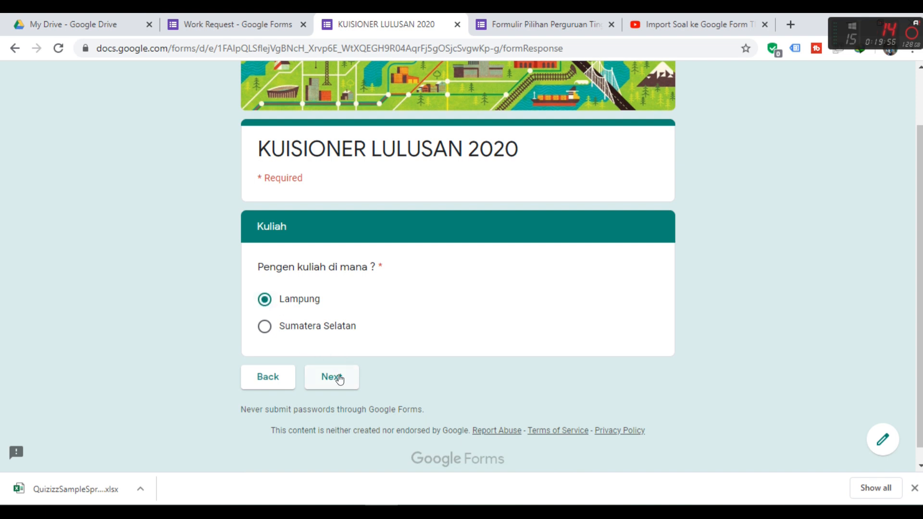
pyautogui.click(336, 378)
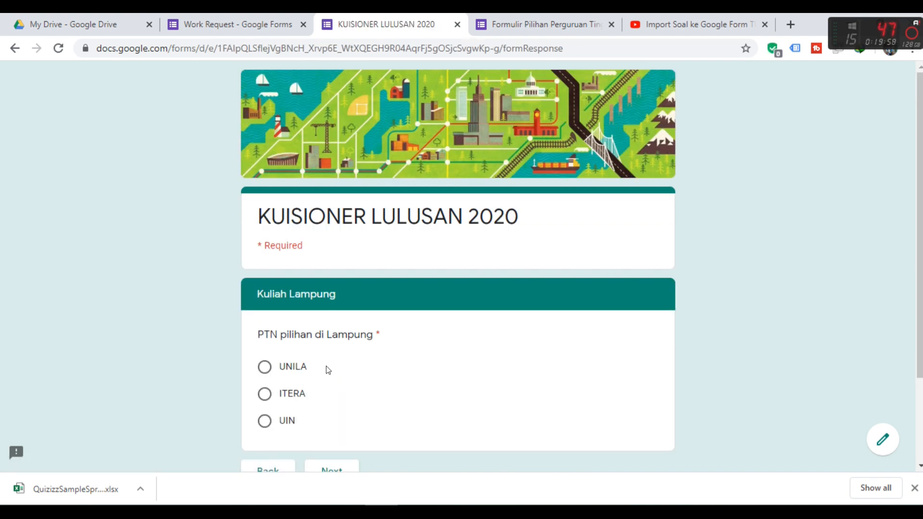
# Answer UNILA for PTN pilihan di Lampung in the preview and continue to the following page
pyautogui.click(265, 368)
pyautogui.scroll(-3, 327, 385)
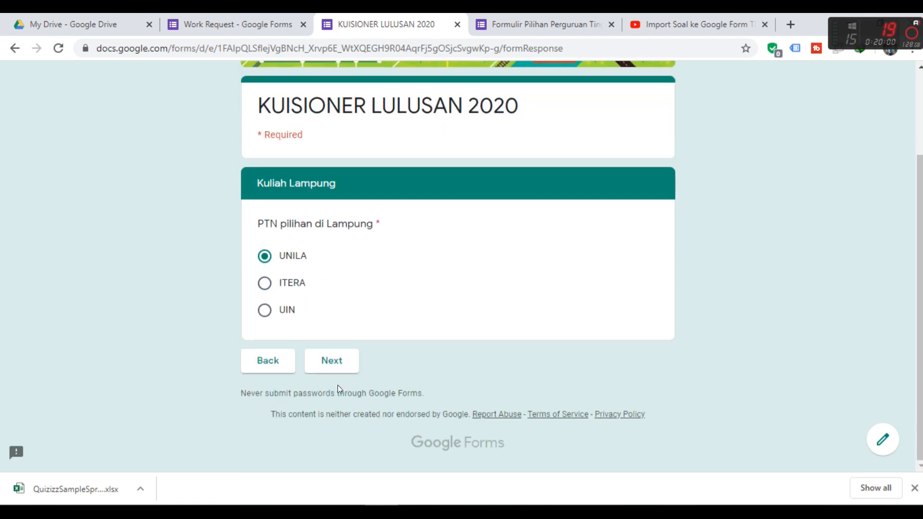
pyautogui.click(327, 366)
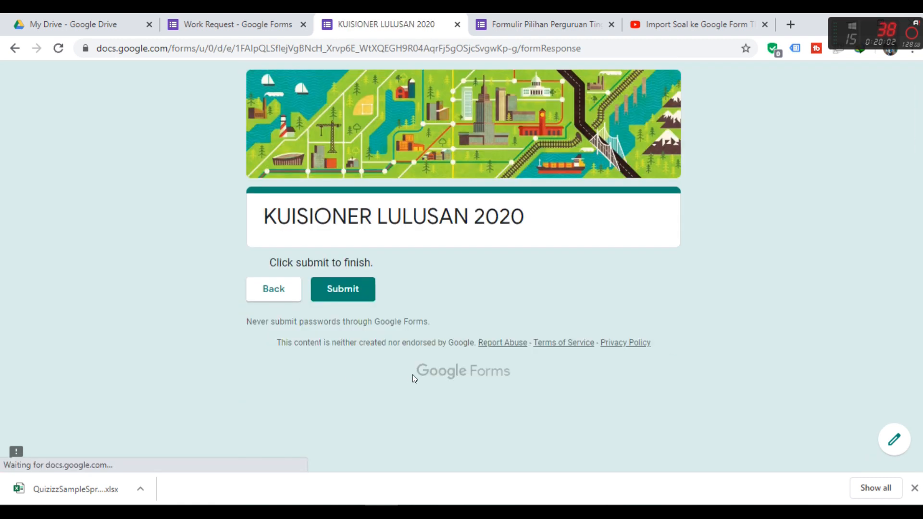
# Return through the preview pages to the Pilihan setelah lulus section without submitting the form
pyautogui.click(269, 294)
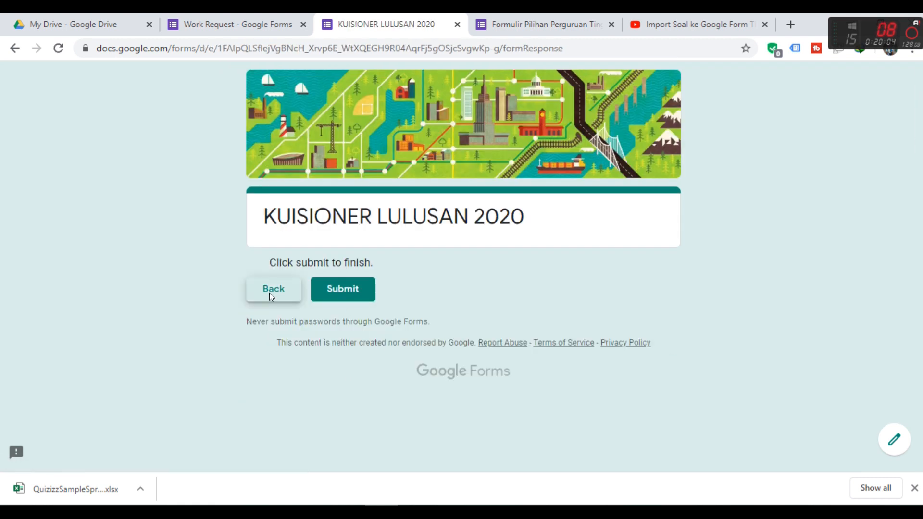
pyautogui.scroll(-3, 288, 418)
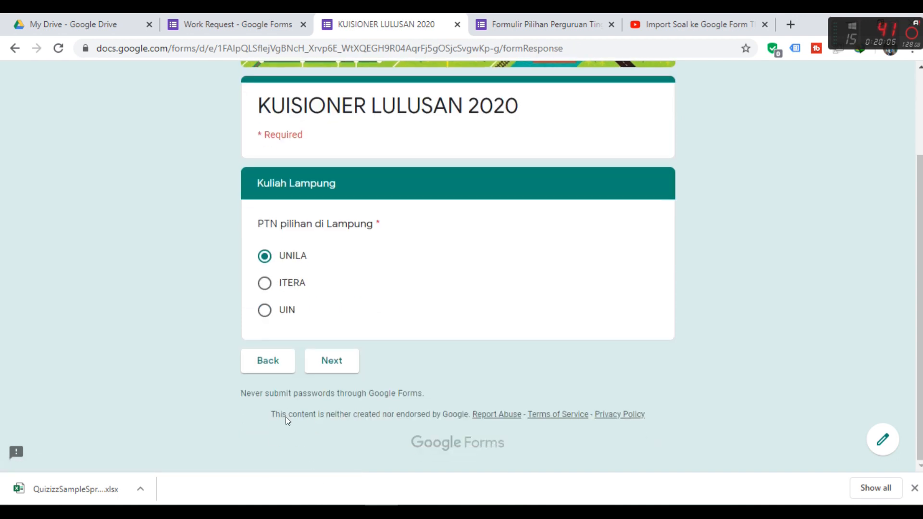
pyautogui.click(264, 365)
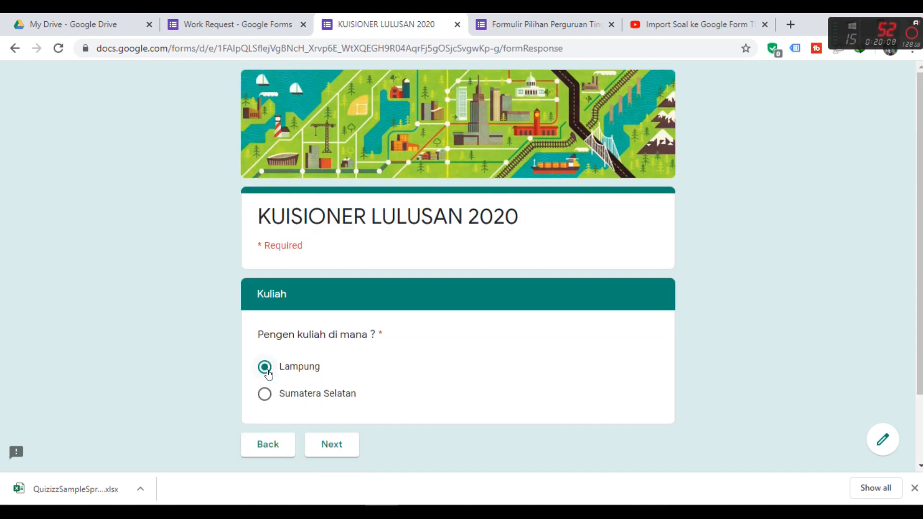
pyautogui.click(273, 442)
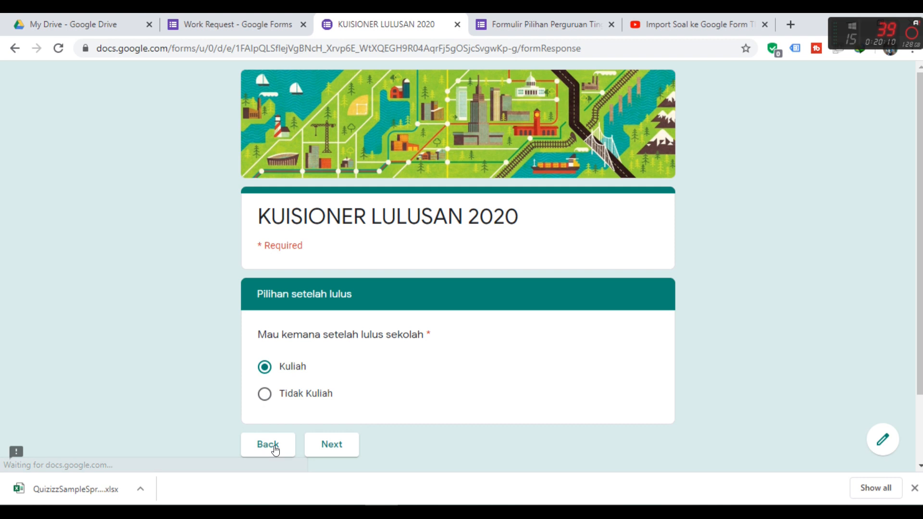
# Test the non-college route in the preview by answering Tidak Kuliah and Bekerja, and go back instead of submitting
pyautogui.click(265, 393)
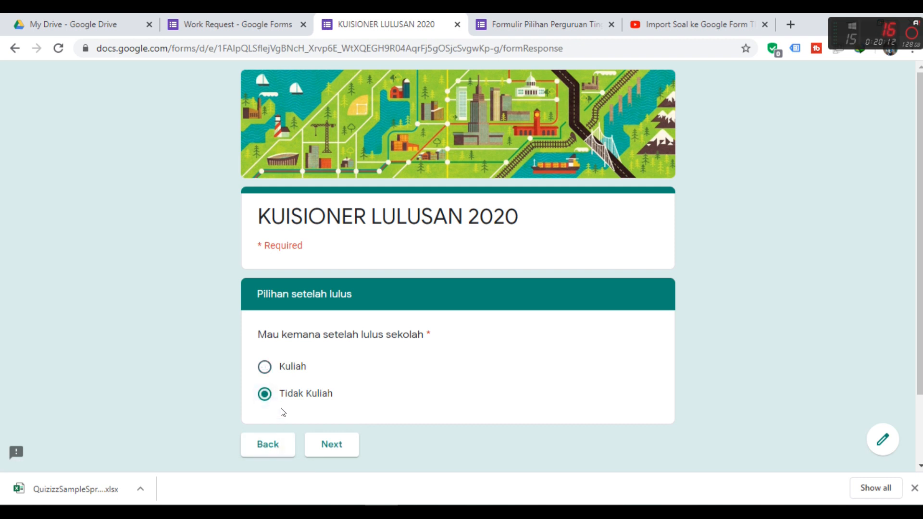
pyautogui.click(342, 450)
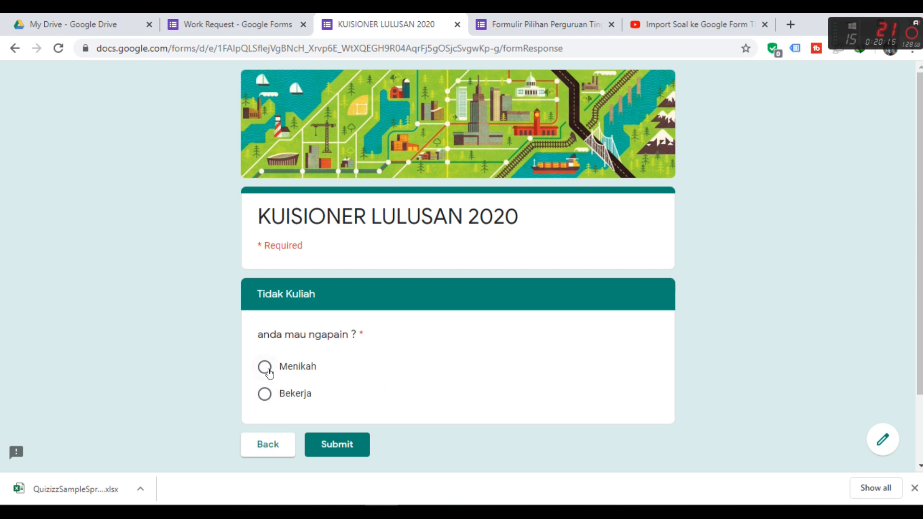
pyautogui.click(264, 396)
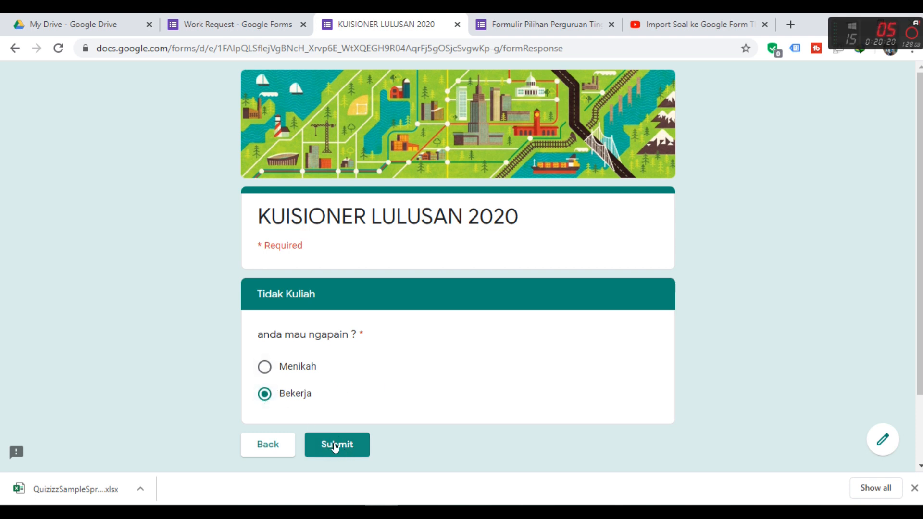
pyautogui.click(276, 444)
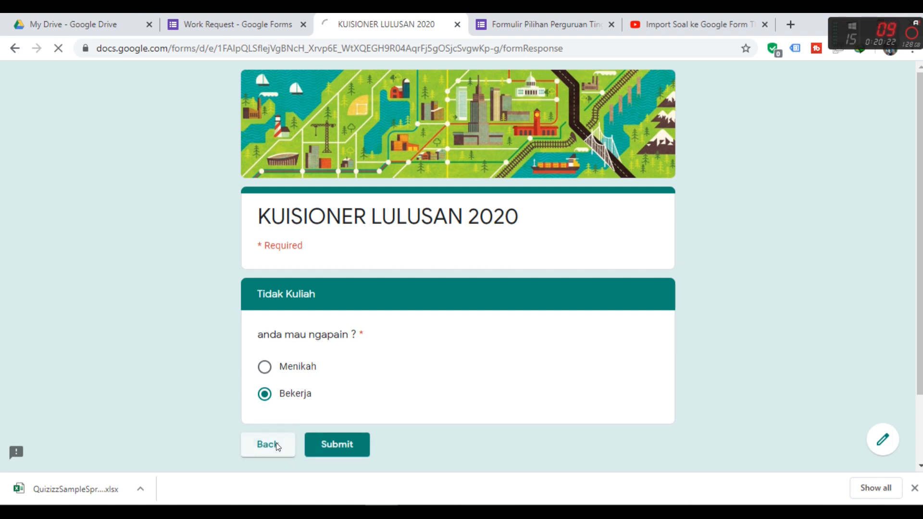